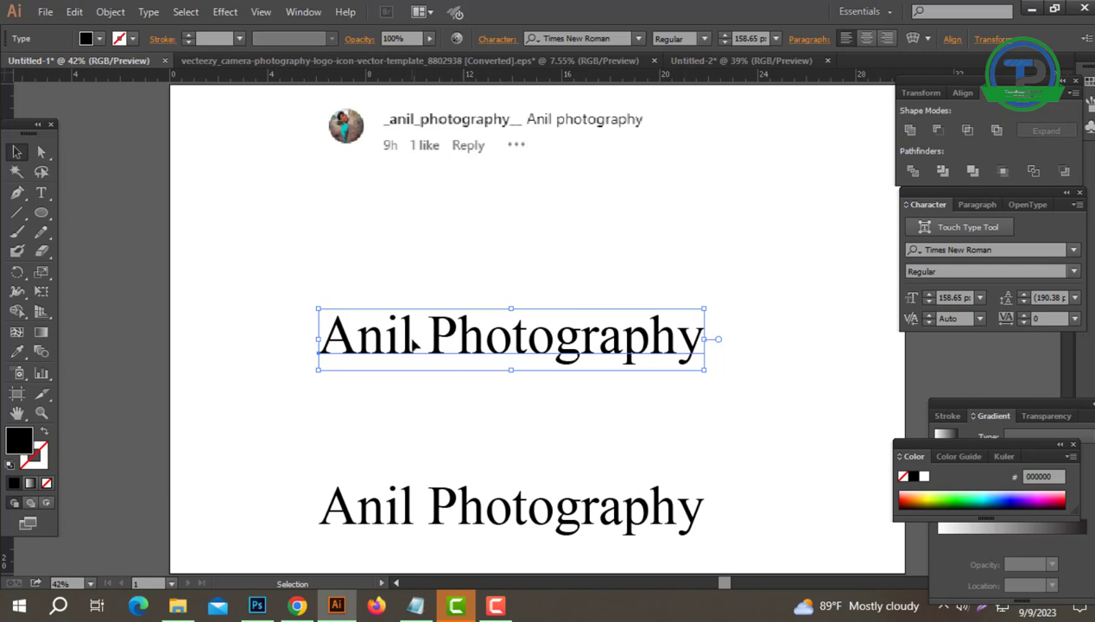
Step: Split the word "Photography" out of the upper text line into its own text object below it, removing the leading space
double_click(412, 342)
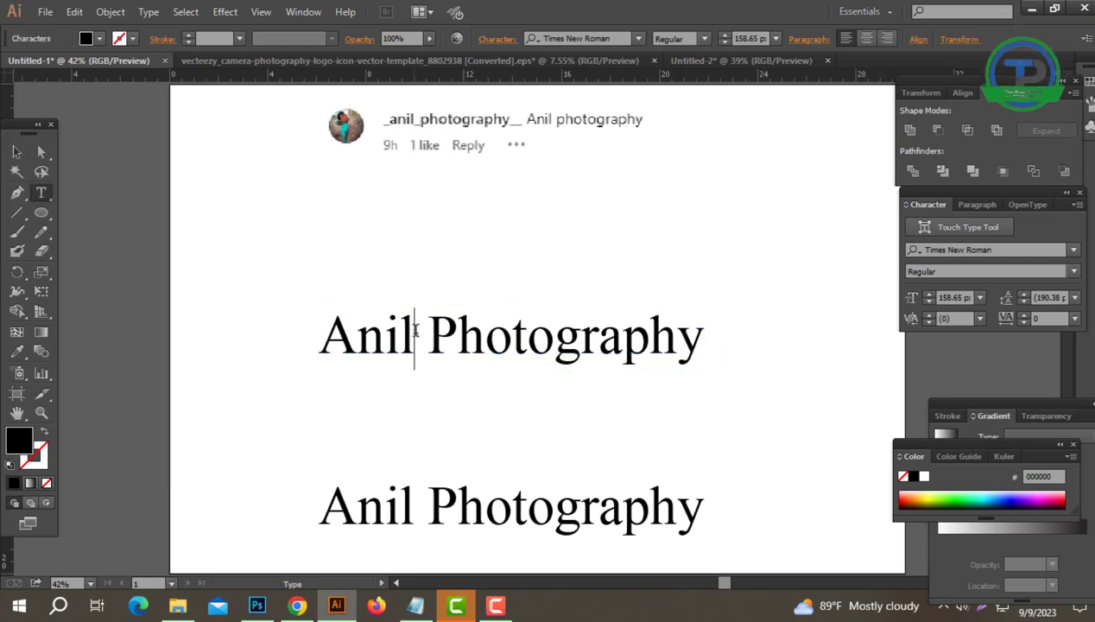
drag(414, 336, 835, 338)
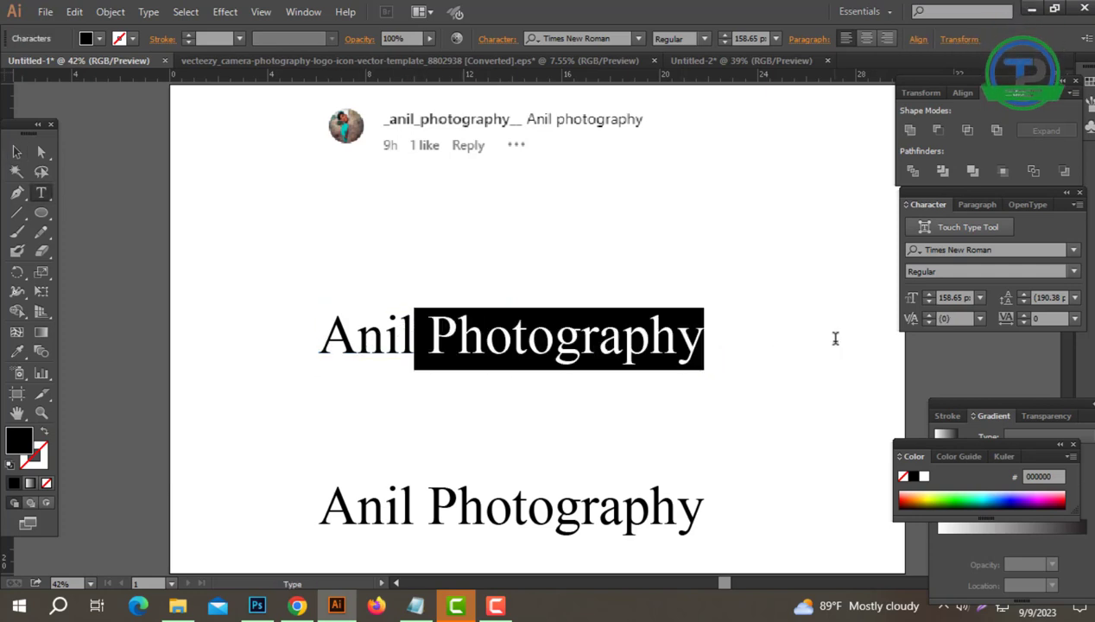
key(ctrl+x)
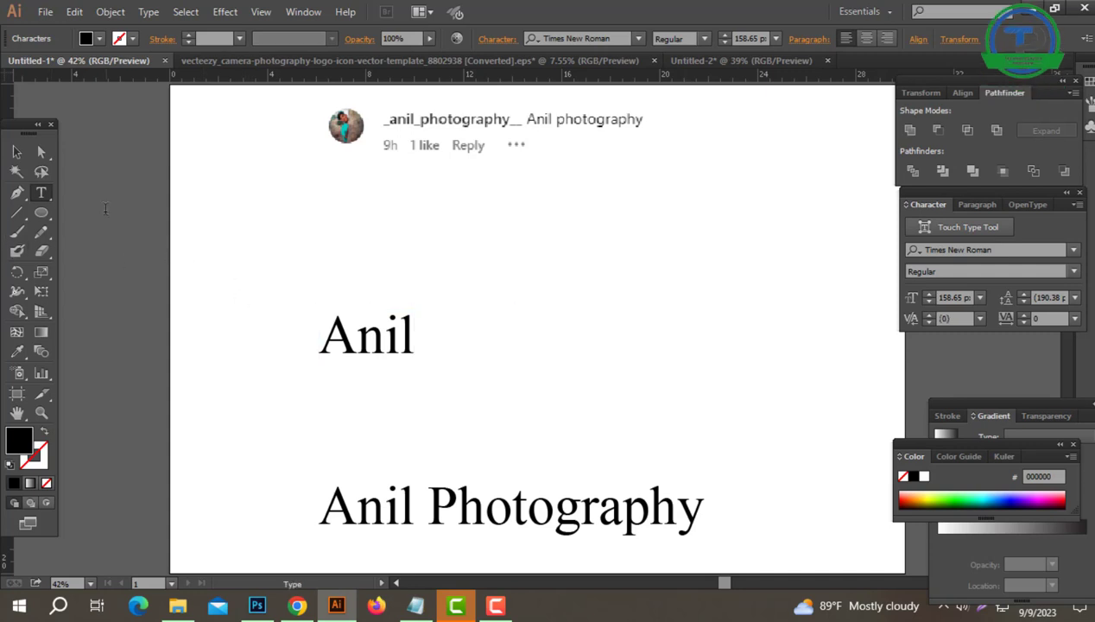
key(Escape)
key(ctrl+v)
drag(580, 352, 591, 432)
key(t)
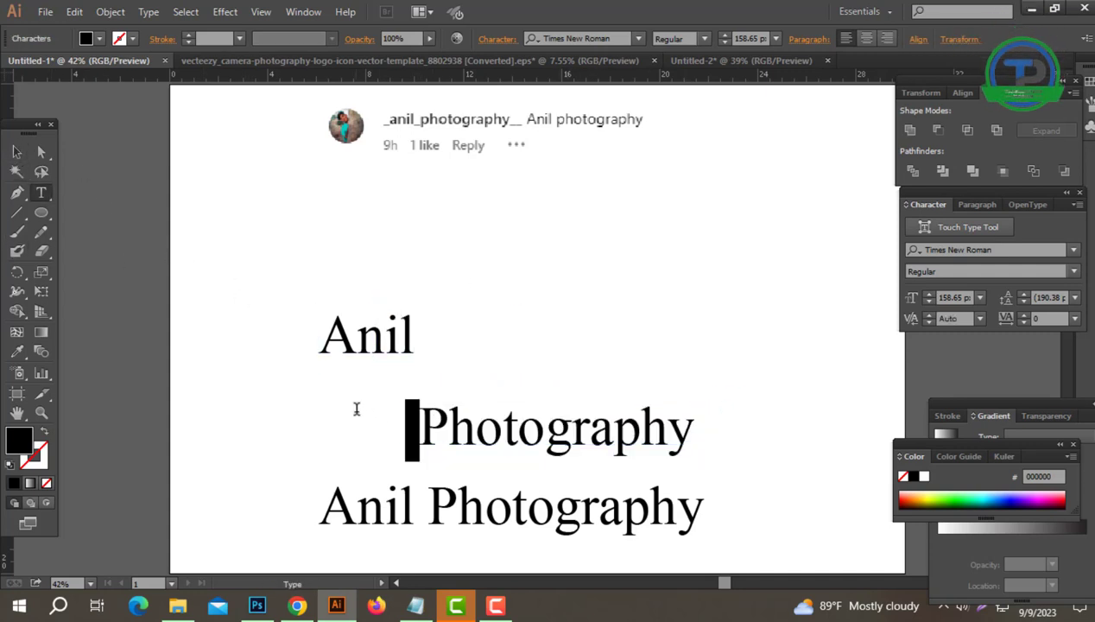
key(Escape)
Step: Enlarge the remaining name text to about 560 pt above "Photography" and shift "Photography" slightly down
drag(372, 343, 525, 352)
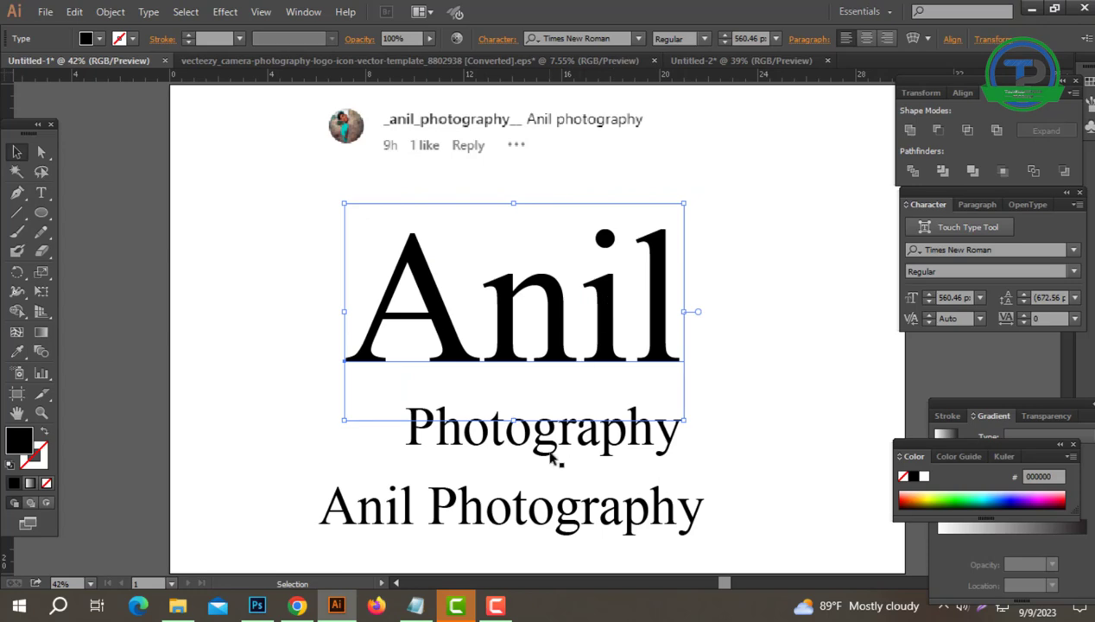
drag(553, 459, 553, 474)
click(747, 415)
Step: Set the font of the large name text to Bastliga One
click(506, 339)
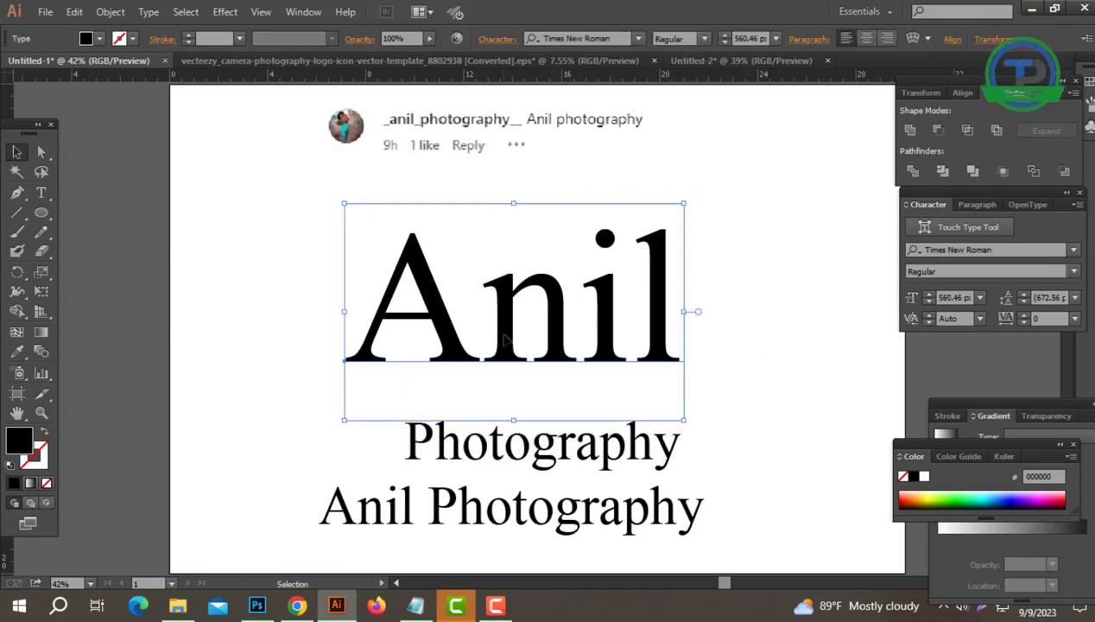
click(583, 38)
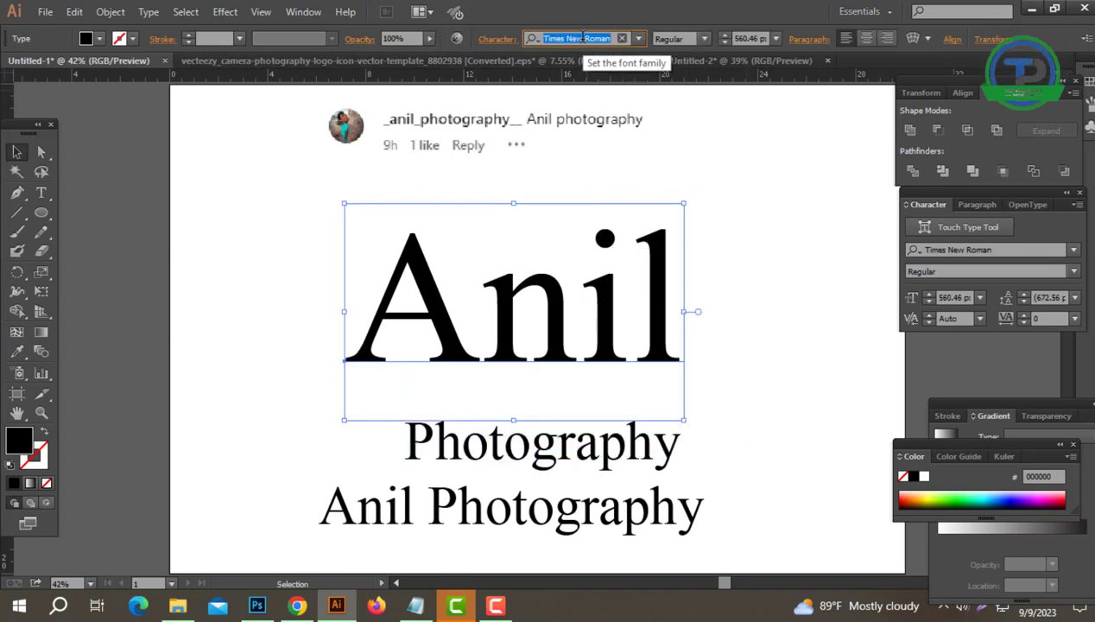
text(bas)
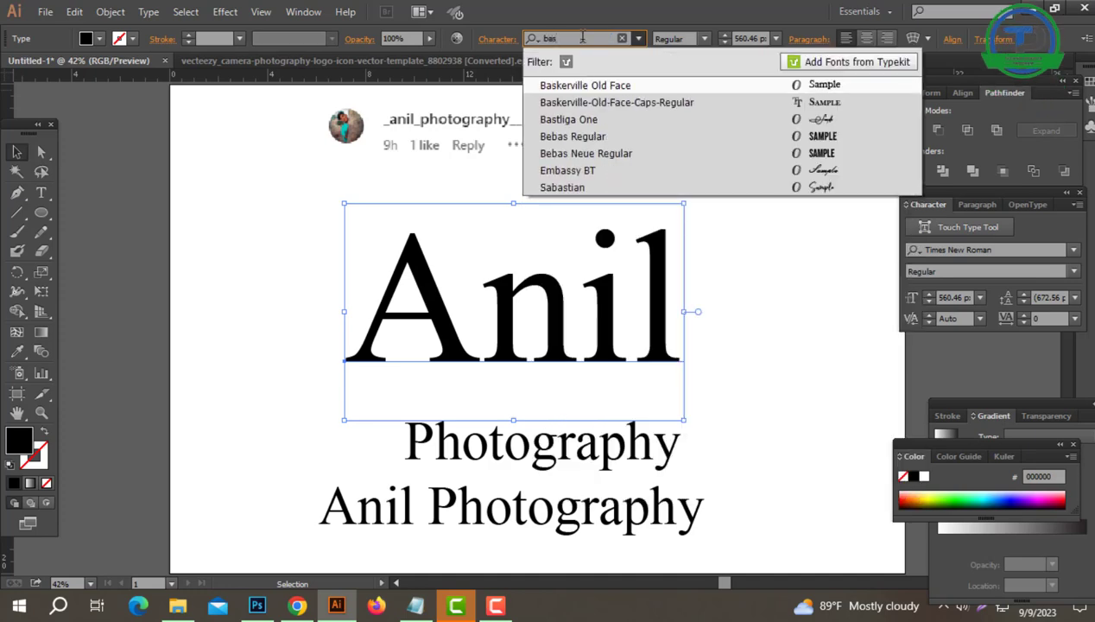
click(582, 121)
Step: Move the script name text to the left part of the artboard and "Photography" to its lower right
drag(671, 204, 580, 185)
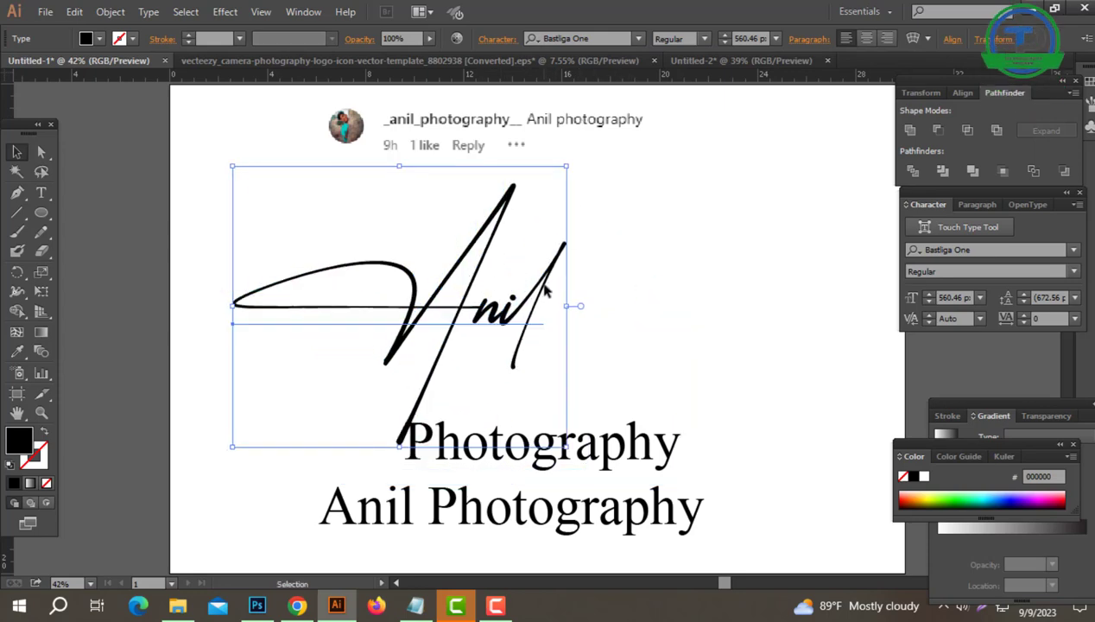
mouse_move(495, 330)
mouse_down()
mouse_move(537, 298)
mouse_move(487, 325)
mouse_up()
click(734, 423)
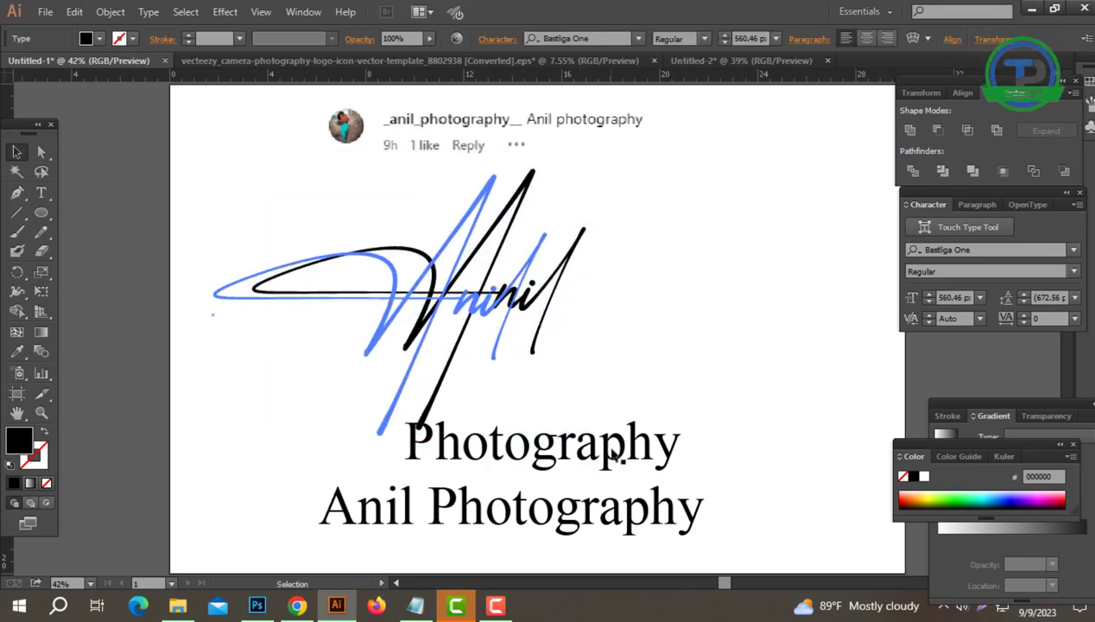
drag(542, 389, 724, 411)
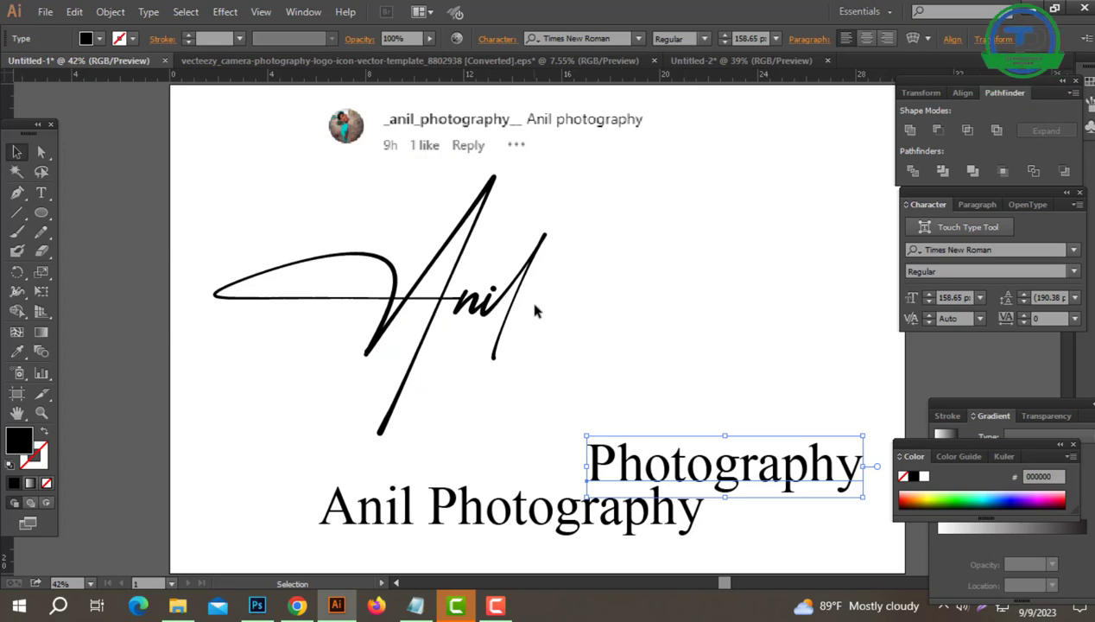
Step: Move the white looped swash from the artboard's upper right over the end of the script name, enlarging it to about twice its size
click(568, 362)
click(568, 363)
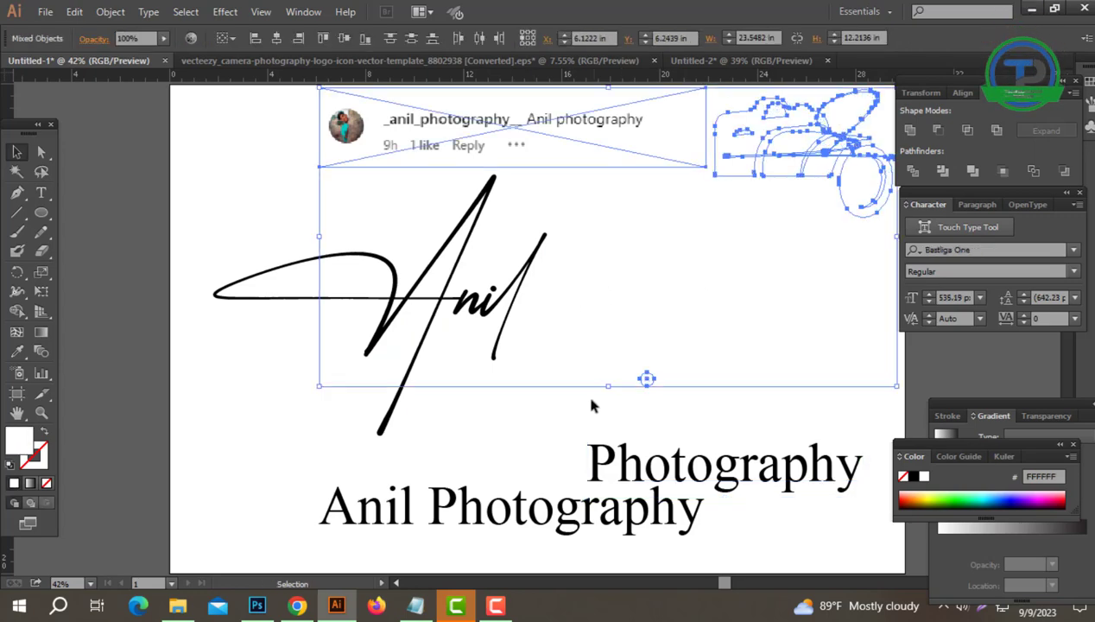
click(604, 345)
click(621, 97)
click(734, 374)
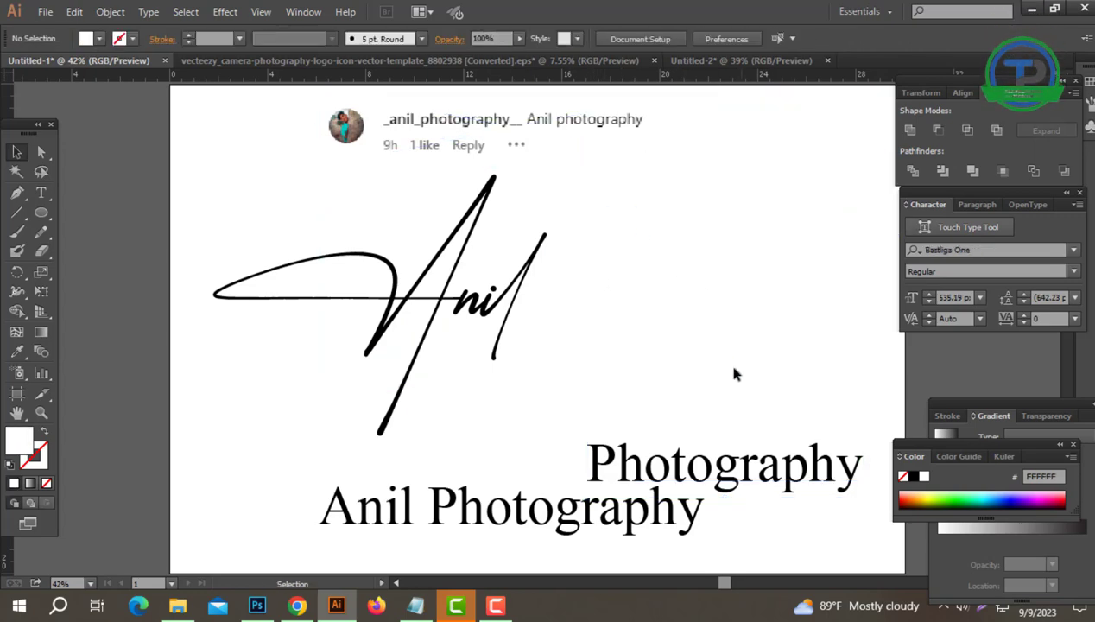
click(805, 126)
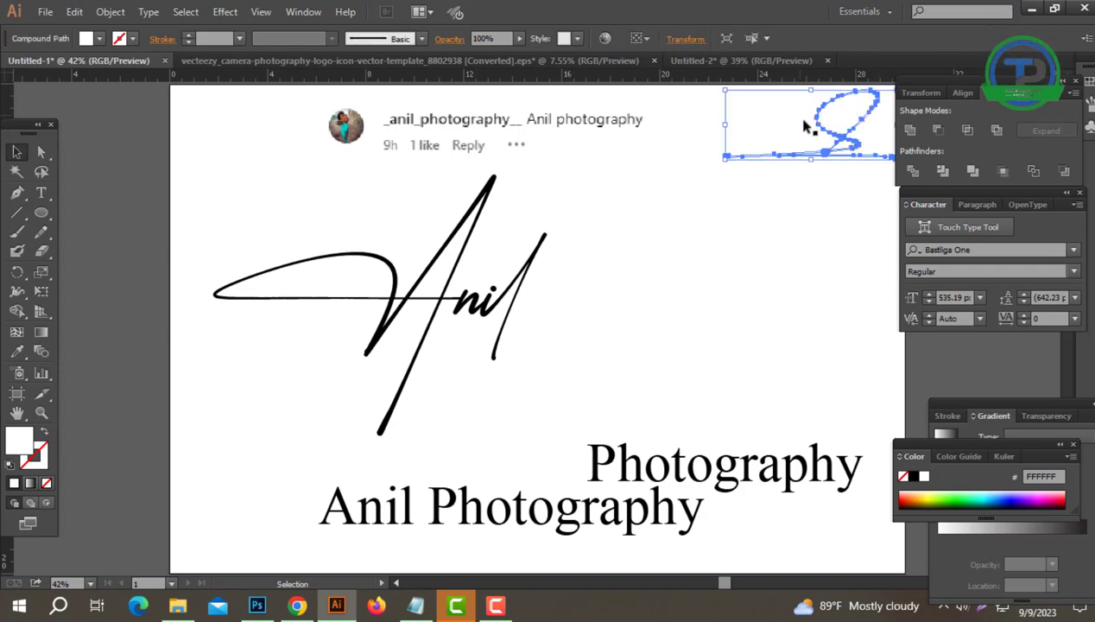
mouse_move(836, 140)
mouse_down()
mouse_move(682, 265)
mouse_move(549, 309)
mouse_move(521, 305)
mouse_up()
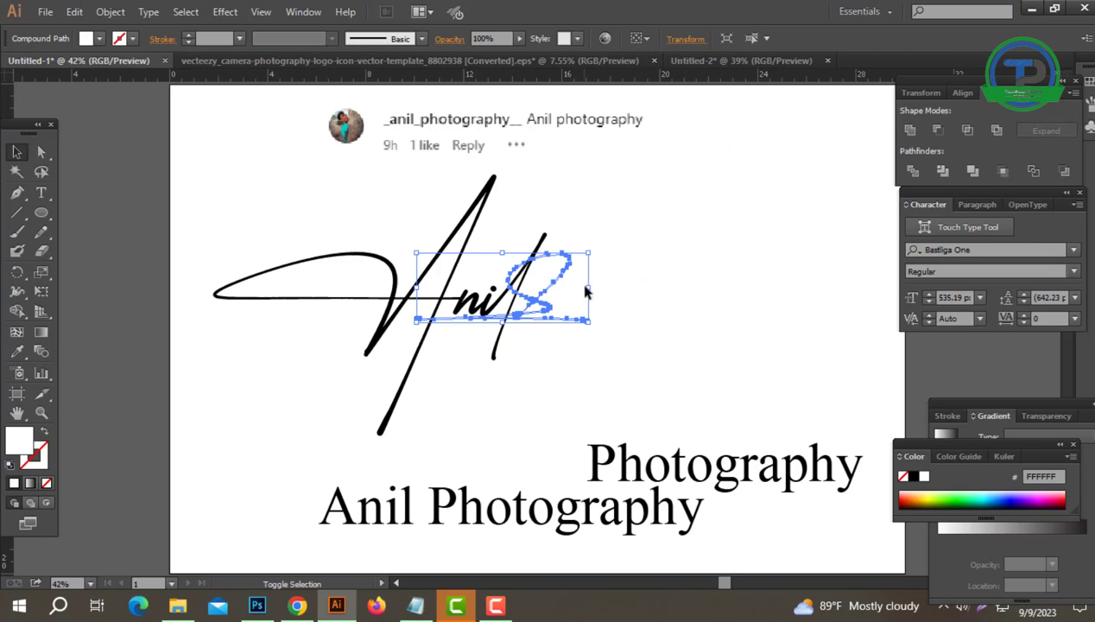
drag(586, 291, 761, 288)
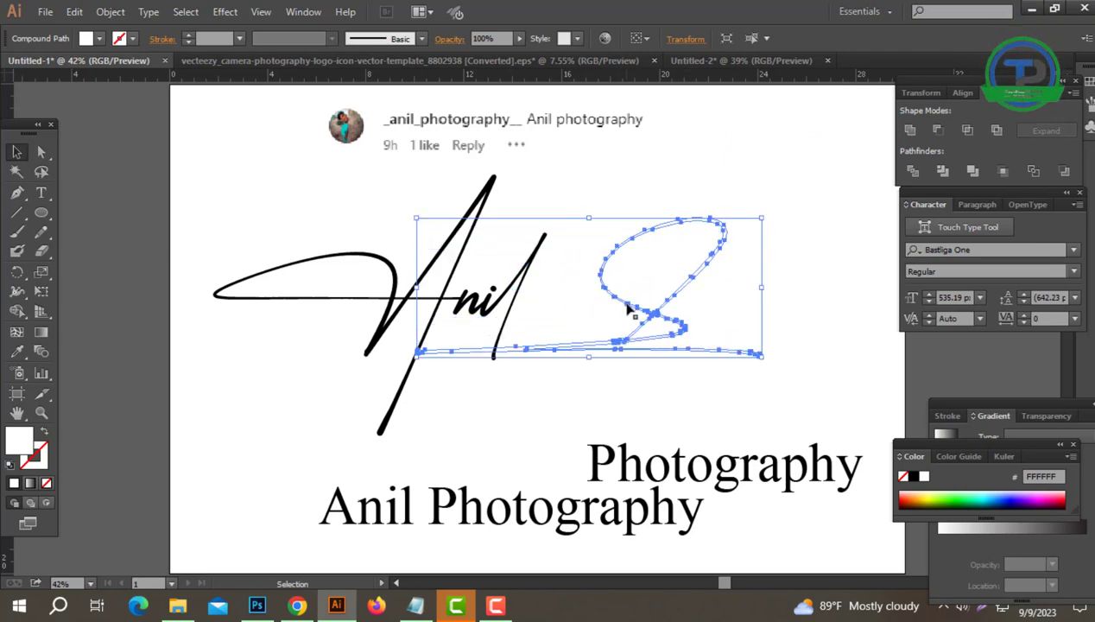
drag(616, 331, 531, 295)
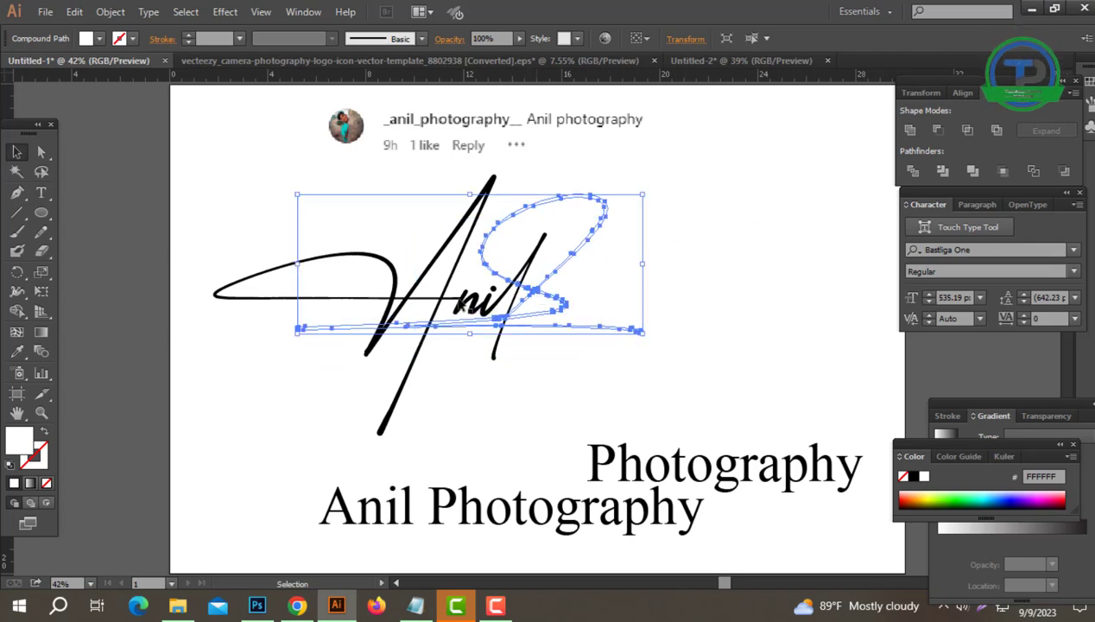
Step: Apply the script name's black fill to the swash with the Eyedropper
click(17, 352)
click(493, 178)
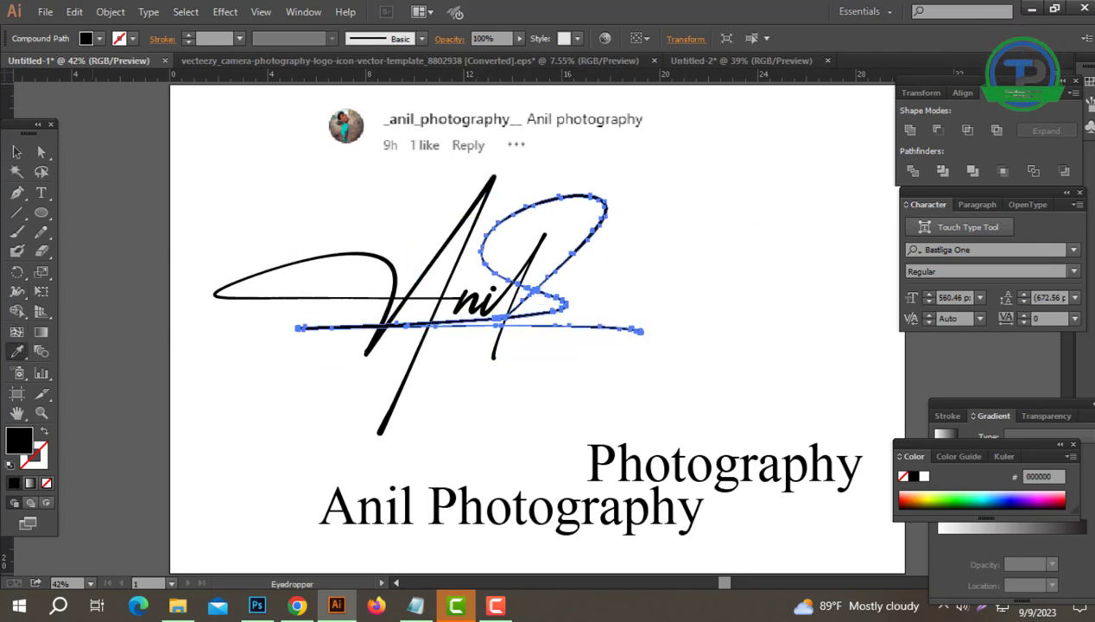
click(17, 153)
click(591, 432)
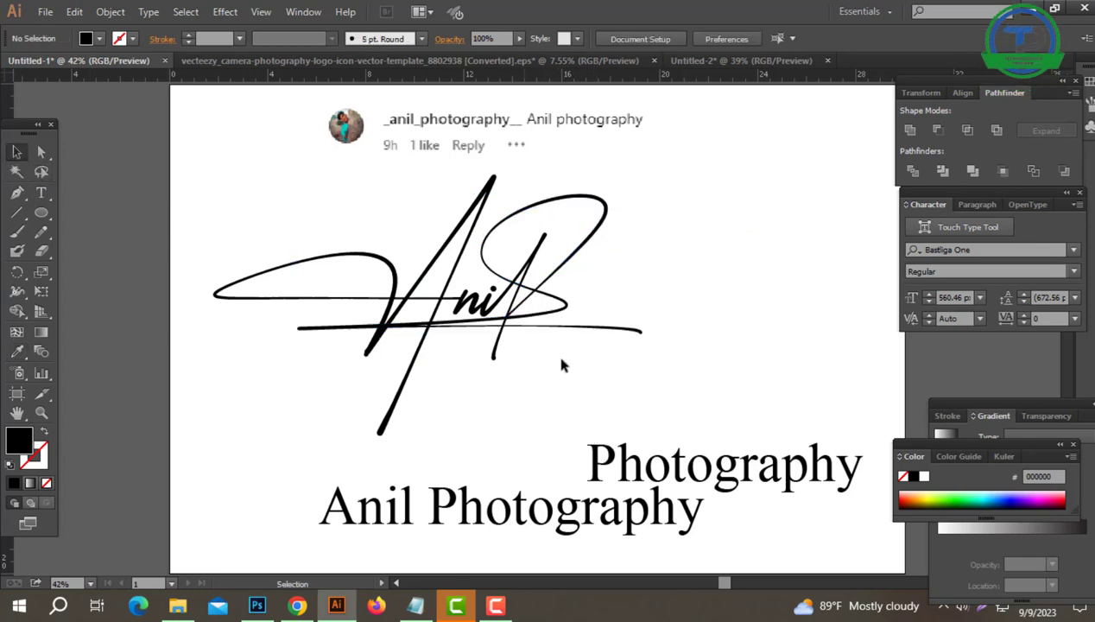
Step: Convert the script name text to outlines
drag(594, 391, 313, 257)
click(713, 317)
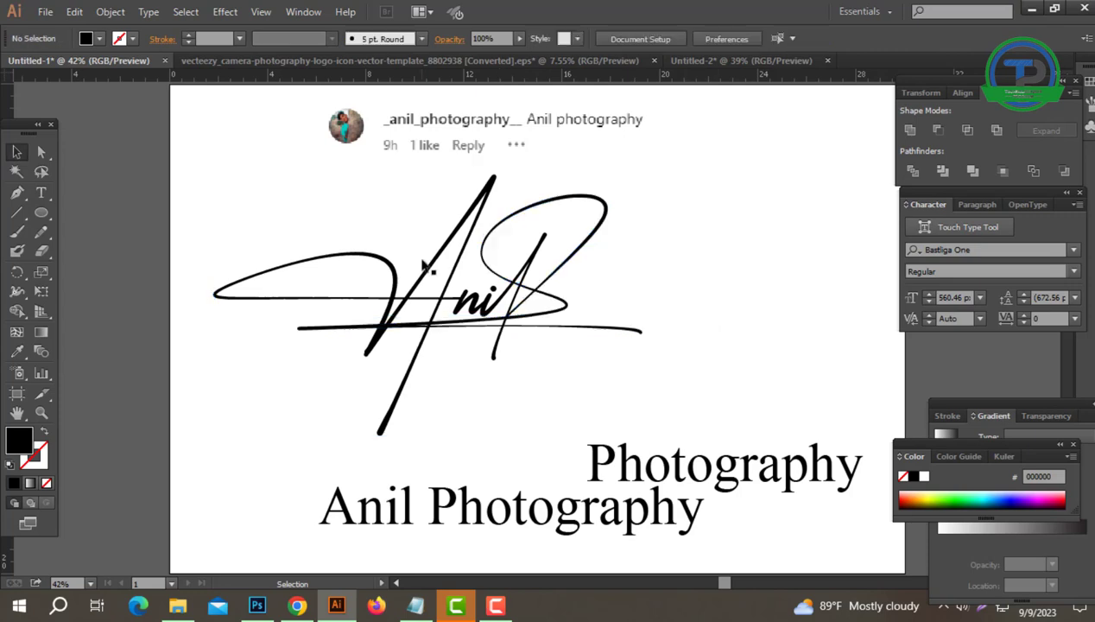
right_click(422, 260)
click(481, 371)
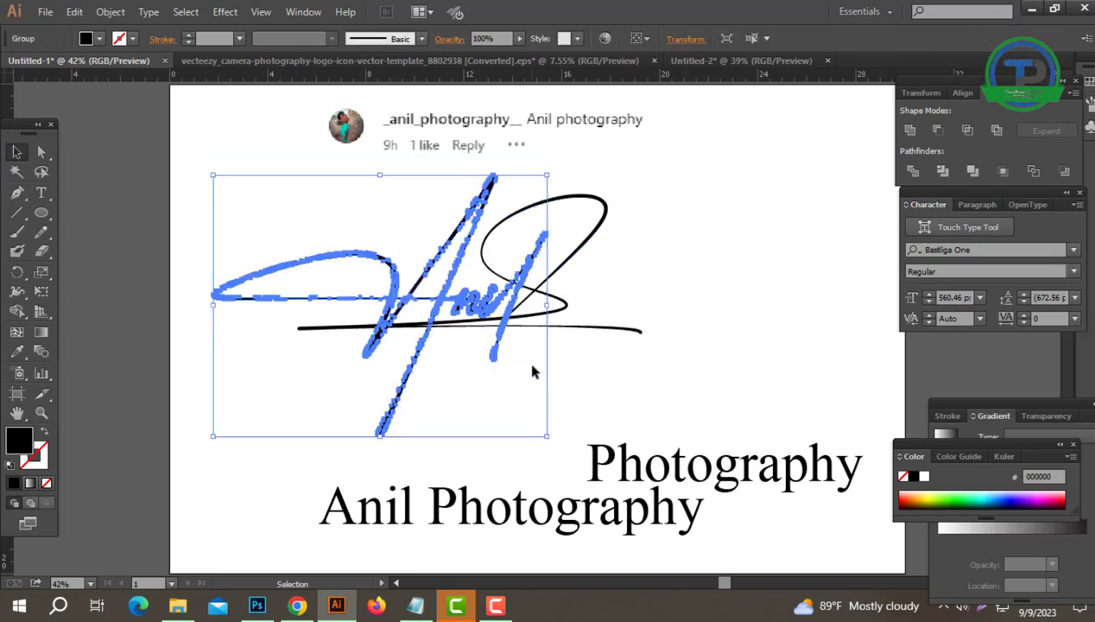
Step: Group the outlined name with the swash and shift the group slightly to the right
right_click(481, 292)
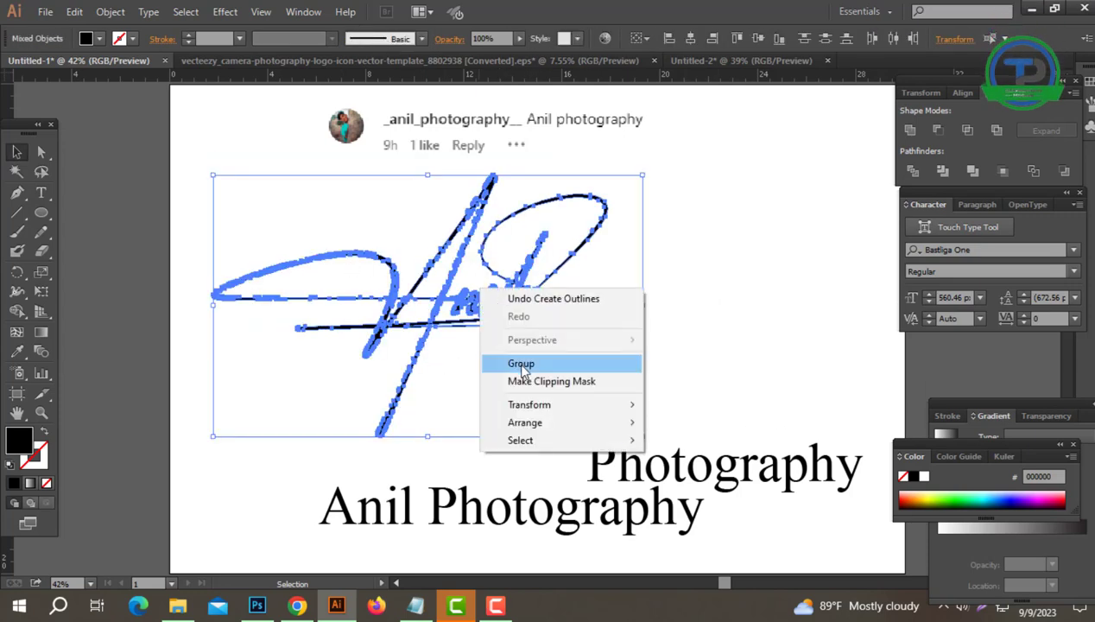
click(488, 363)
click(518, 372)
drag(516, 314, 556, 313)
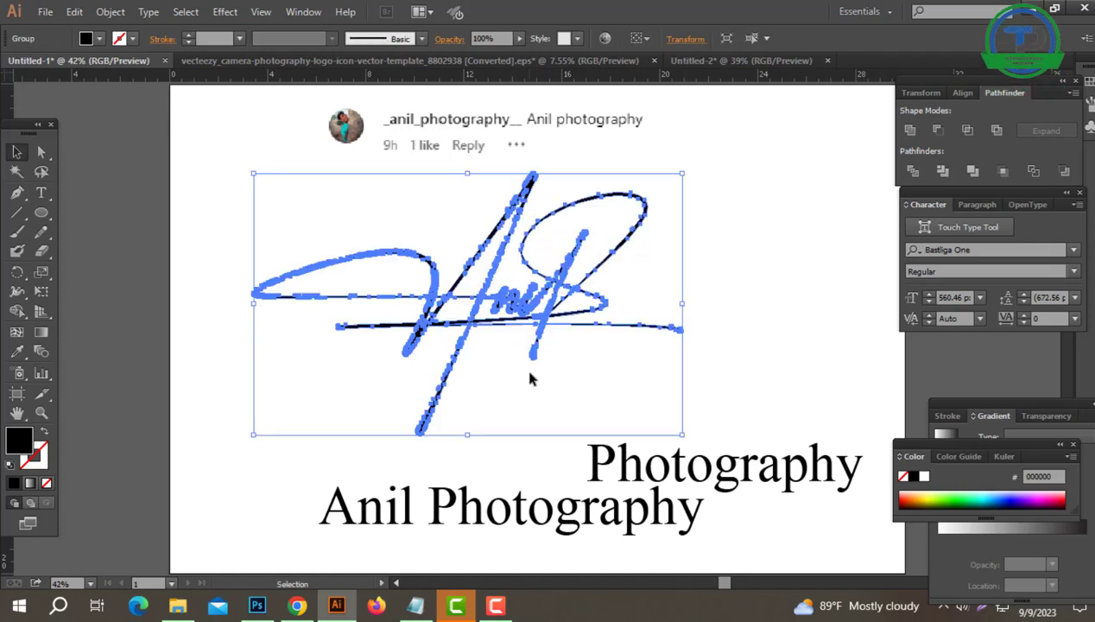
click(530, 380)
Step: Move the spare full-name text line further down and place "Photography" just beneath the signature
drag(640, 375, 513, 362)
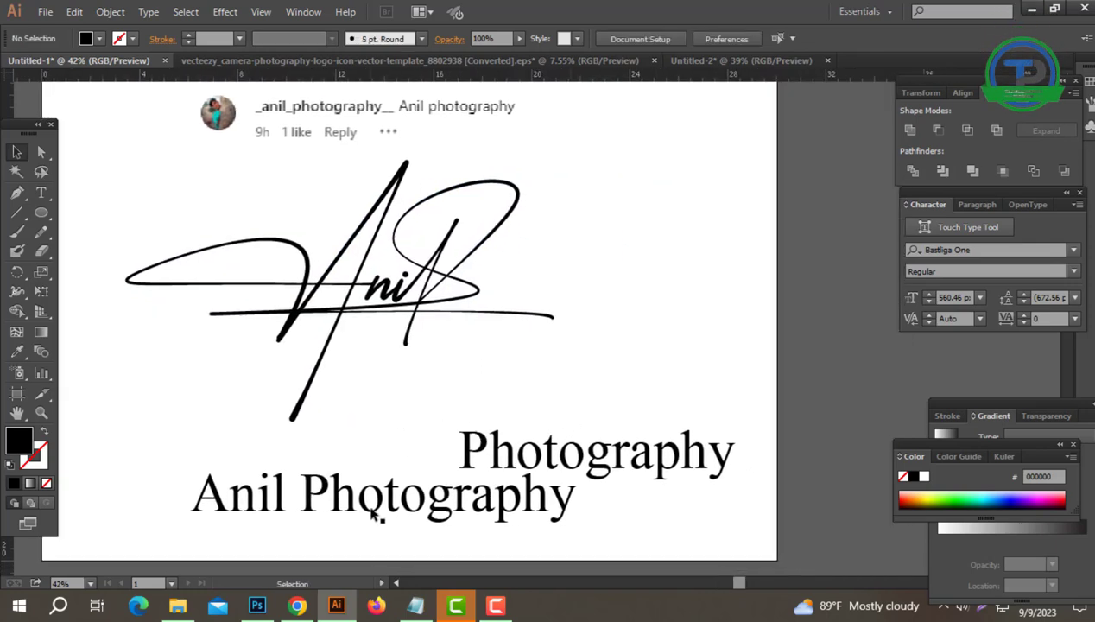
drag(373, 511, 373, 553)
drag(542, 457, 432, 395)
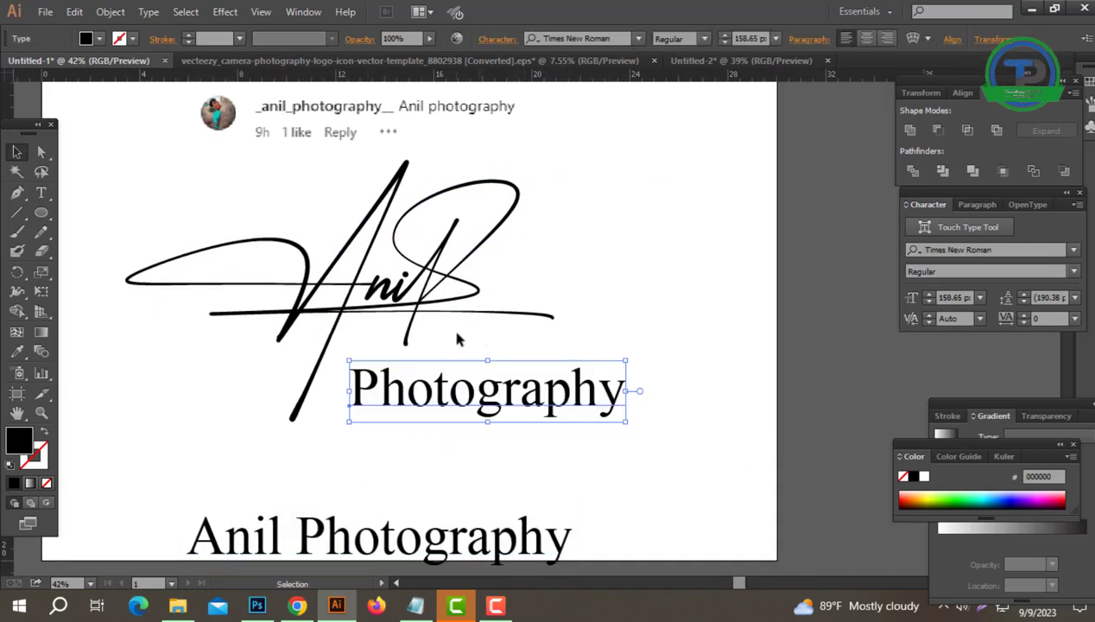
Step: Set "Photography" in the Nexa-Bold font and change its case to UPPERCASE
click(590, 39)
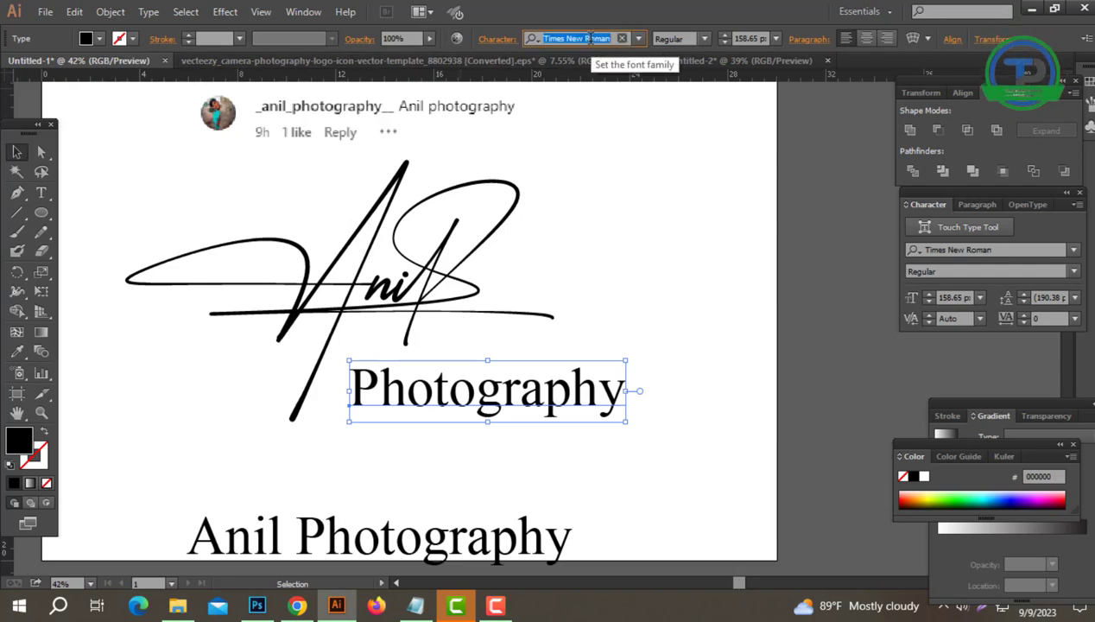
text(nex)
key(Return)
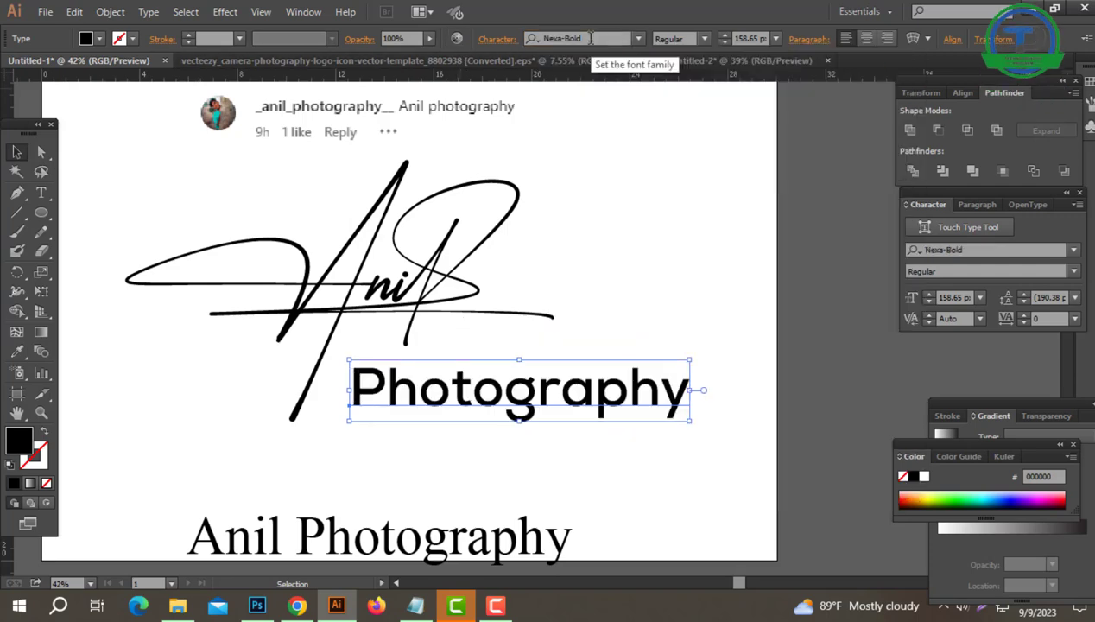
click(149, 11)
mouse_move(188, 249)
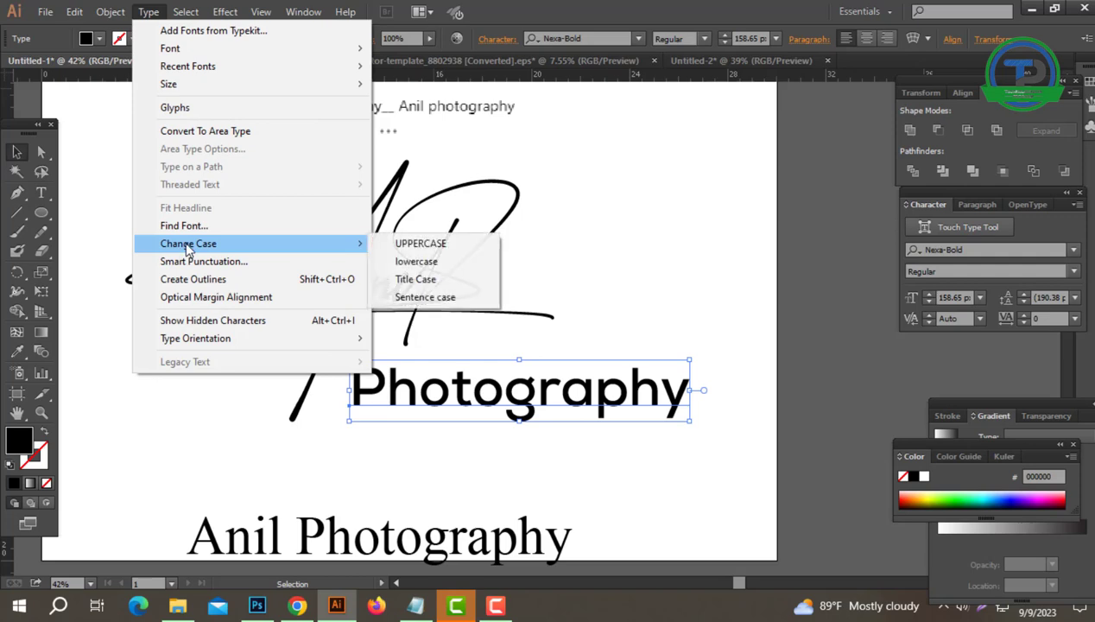
click(434, 248)
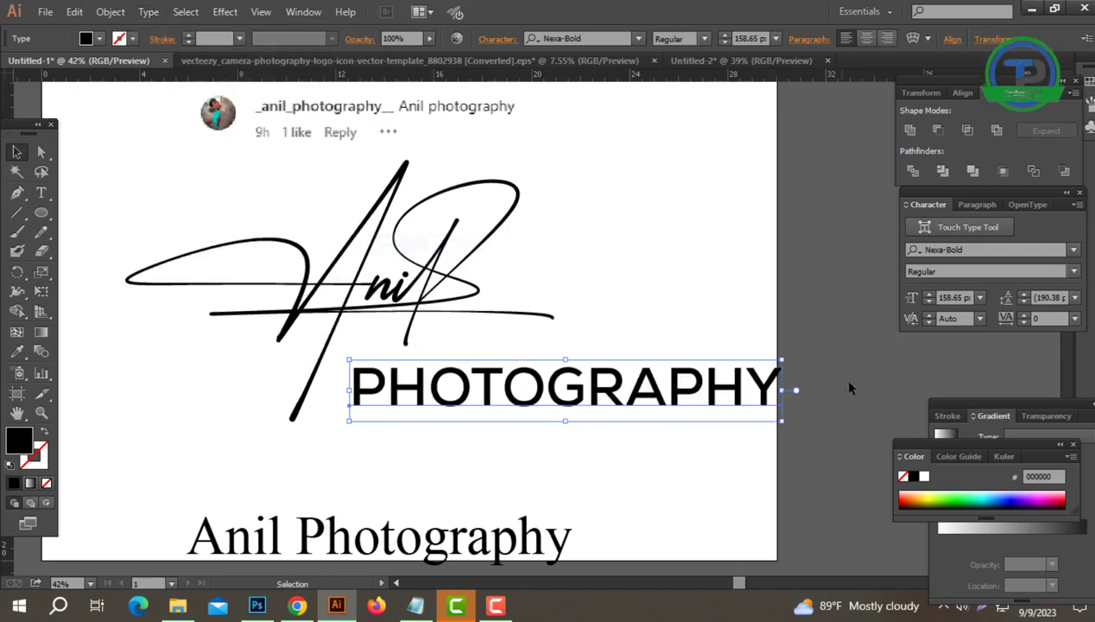
Step: Set the tracking of "PHOTOGRAPHY" to 500 and convert the text to outlines
click(1044, 318)
text(500)
key(Return)
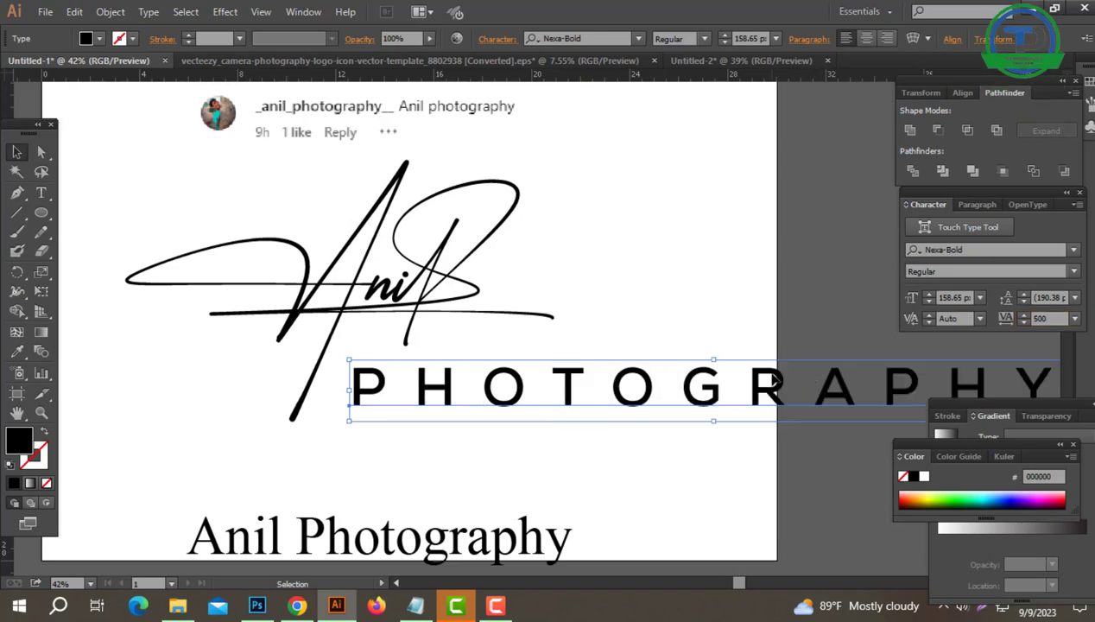
drag(781, 397, 531, 409)
right_click(531, 409)
click(589, 516)
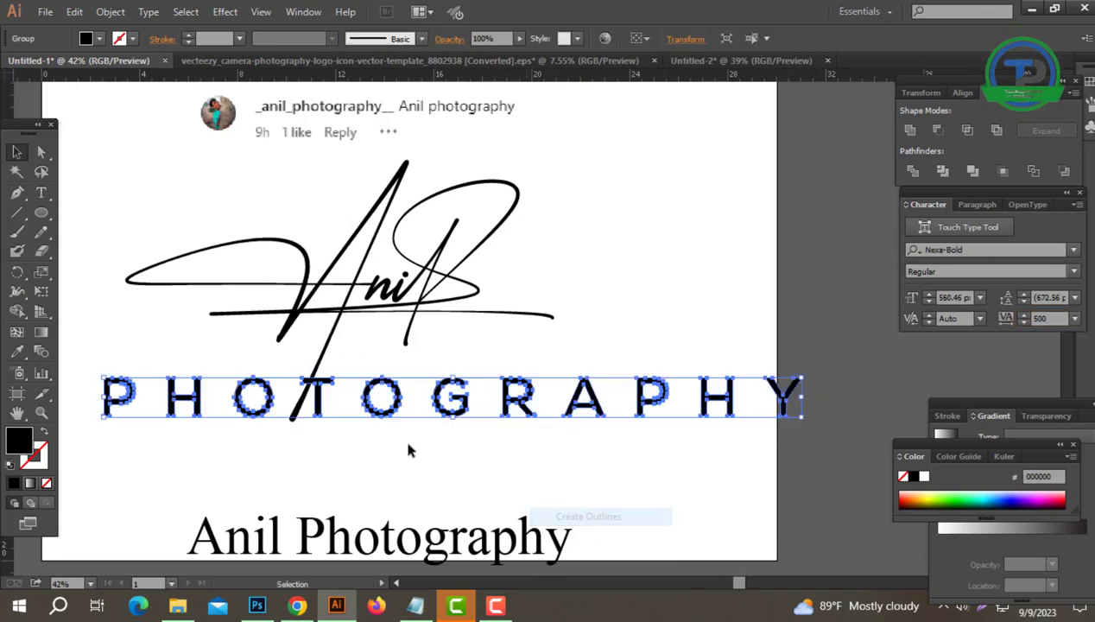
Step: Scale the outlined "PHOTOGRAPHY" down to a small tagline and fit it under the right end of the swash's underline
drag(447, 422, 464, 366)
click(457, 396)
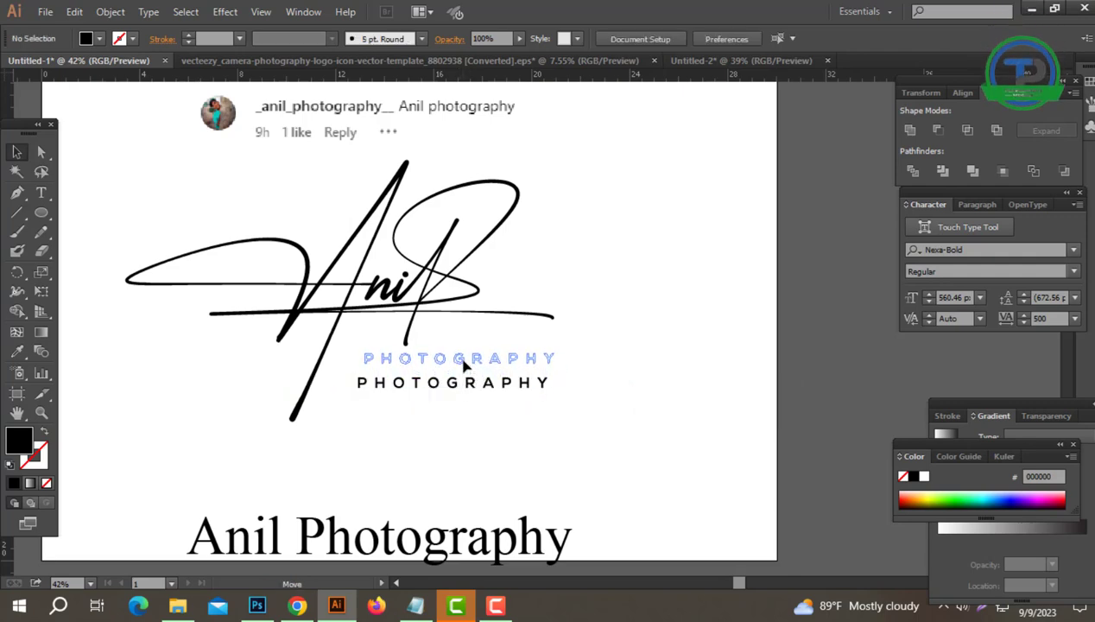
drag(512, 339, 512, 340)
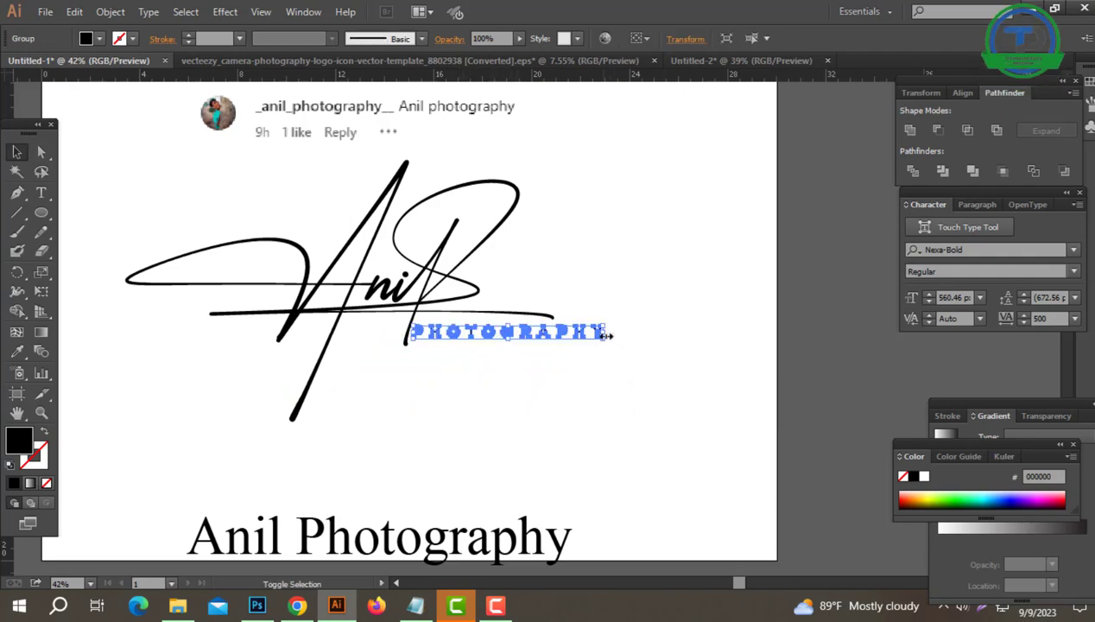
drag(611, 335, 564, 338)
click(510, 350)
click(509, 339)
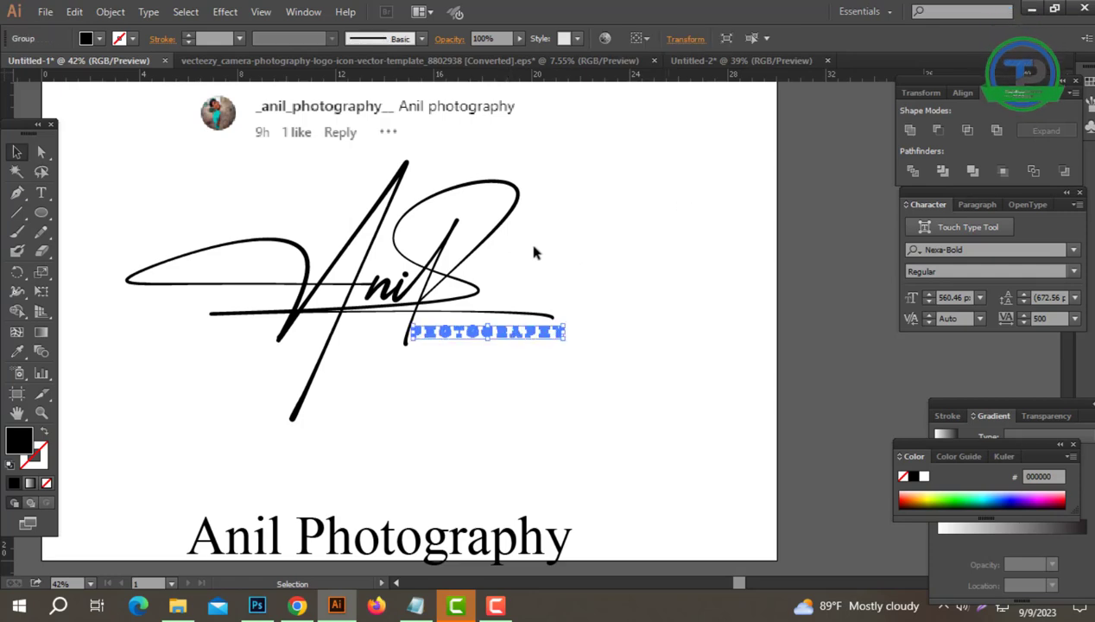
click(596, 241)
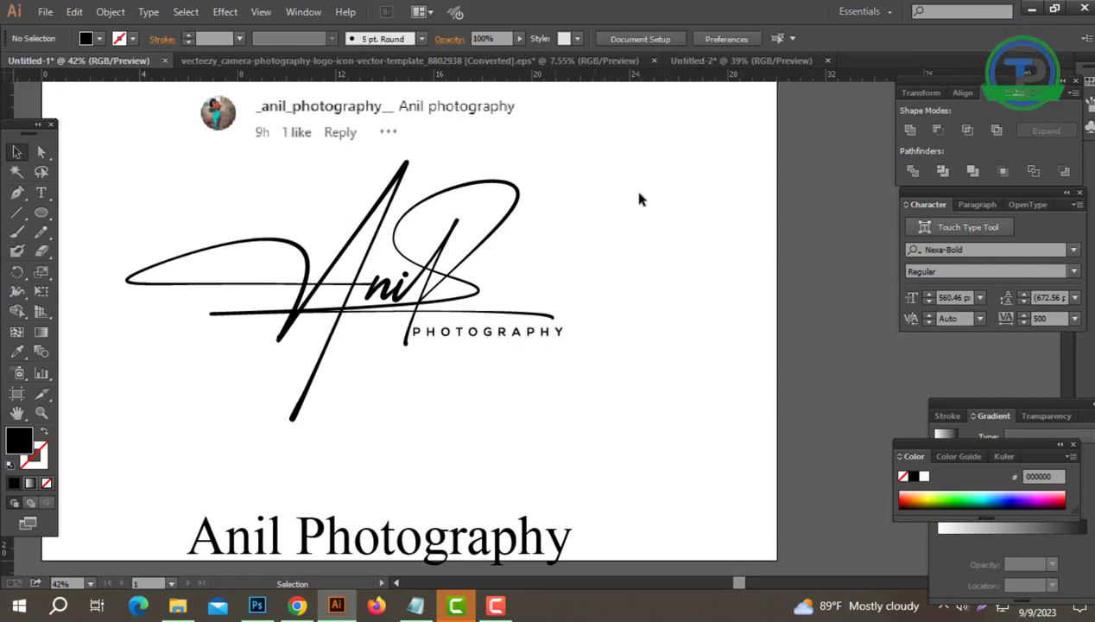
Step: Paste the camera icon, place it at the right end of the signature, and match its fill to the signature's black
key(ctrl+alt+2)
click(765, 242)
key(ctrl+v)
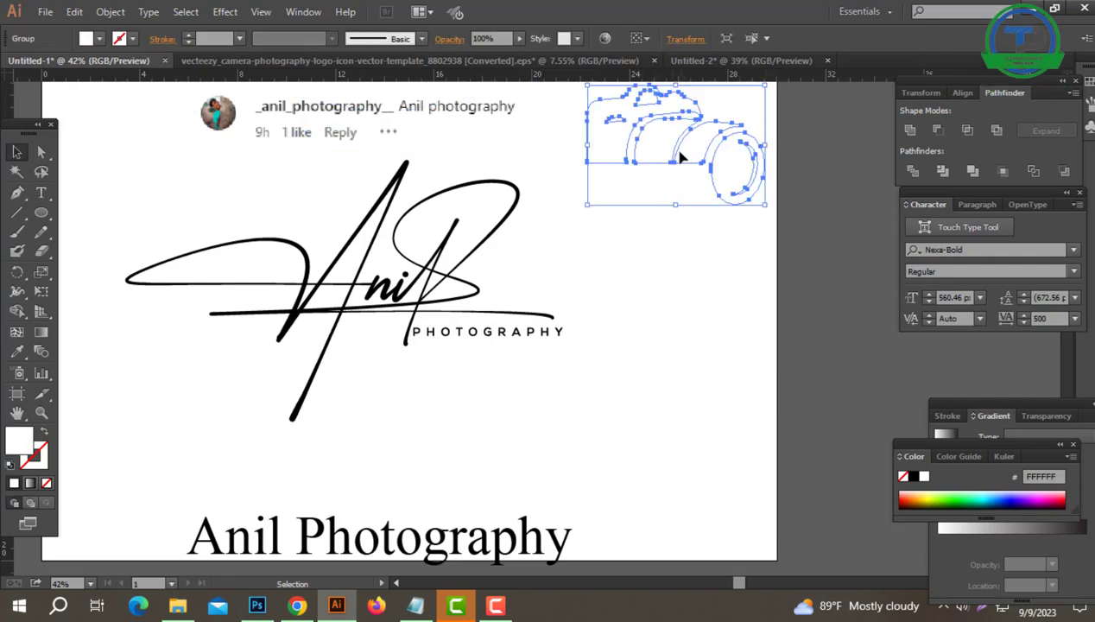
mouse_move(661, 110)
mouse_down()
mouse_move(559, 221)
mouse_move(558, 248)
mouse_up()
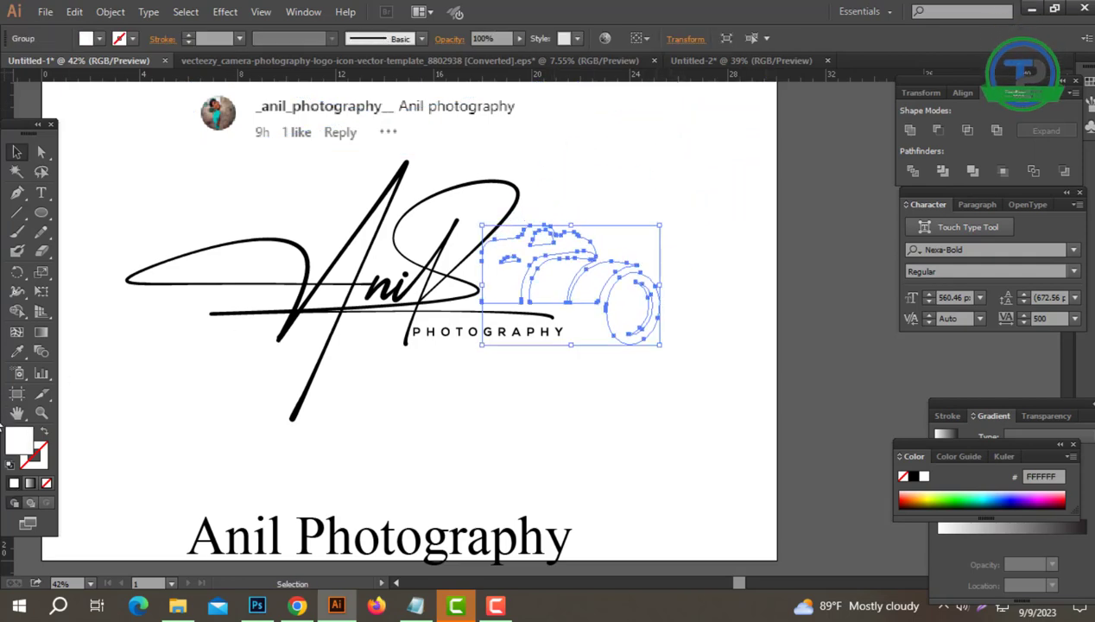
click(370, 276)
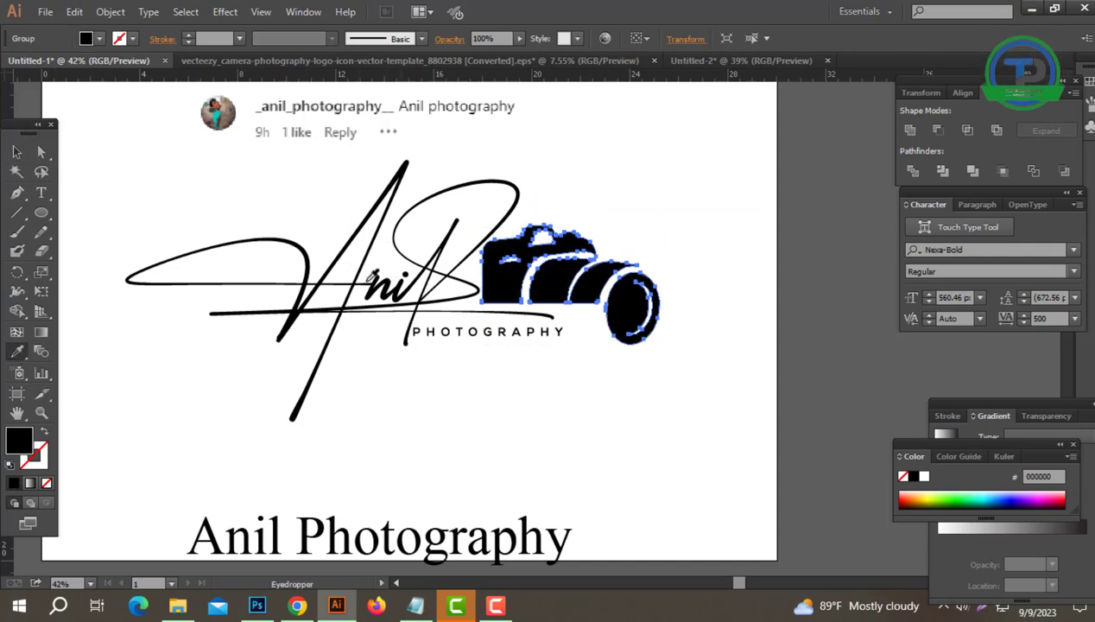
click(718, 438)
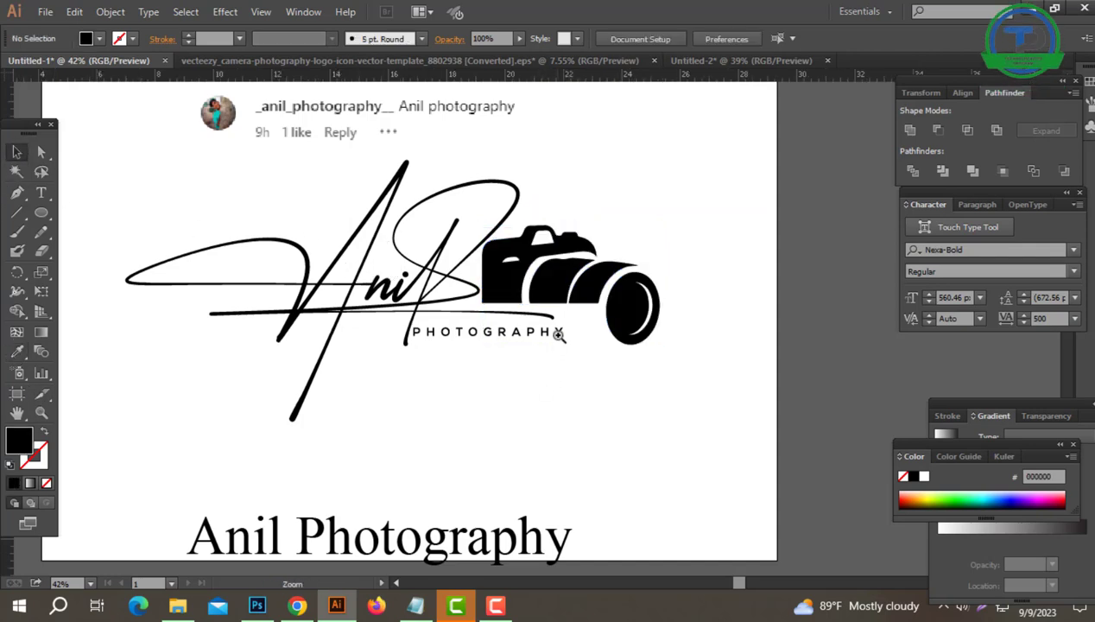
Step: Scale the camera icon down proportionally so it sits on the right end of the swash underline
ctrl+click(557, 335)
drag(608, 362, 612, 385)
drag(743, 395, 583, 269)
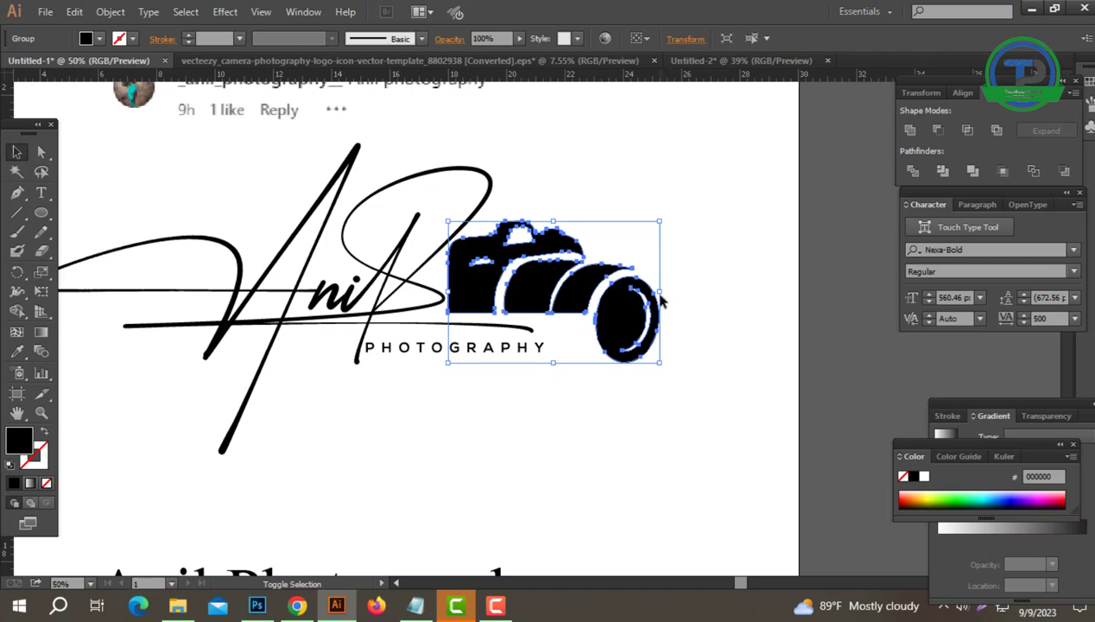
drag(661, 297, 615, 300)
click(652, 376)
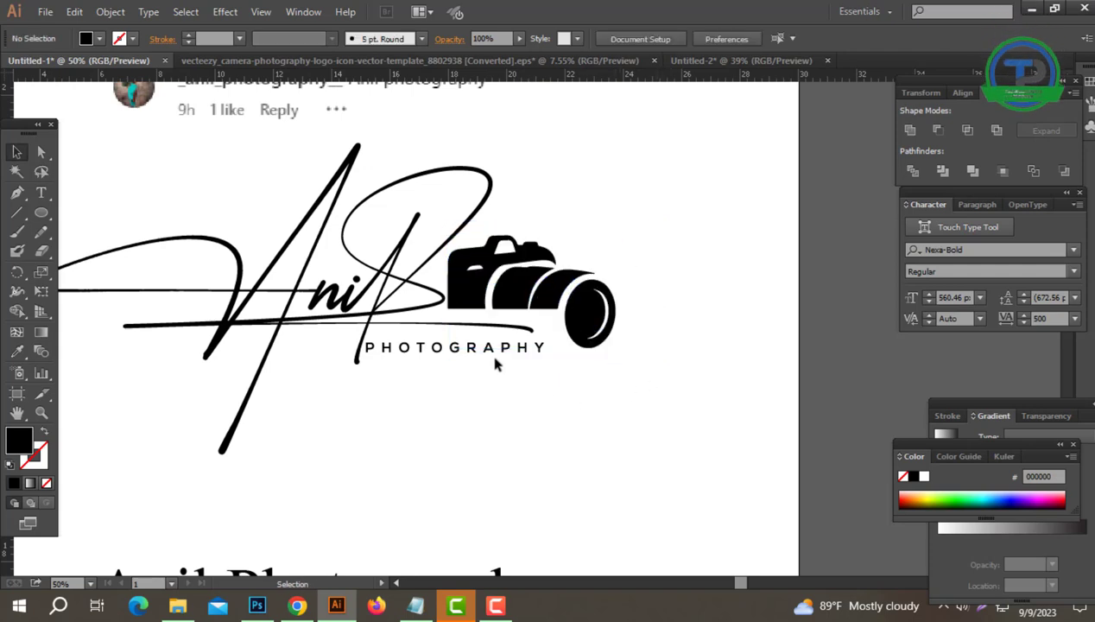
Step: Enlarge the "PHOTOGRAPHY" tagline slightly and align its bottom edge with the bottom of the camera icon
click(540, 350)
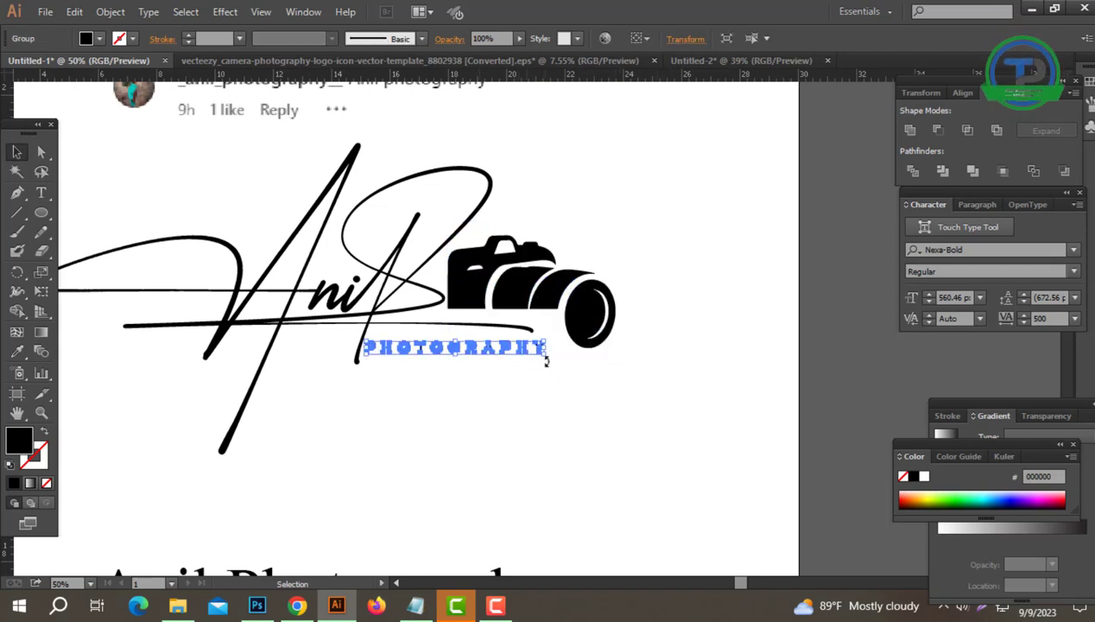
drag(549, 361, 563, 346)
drag(624, 380, 561, 291)
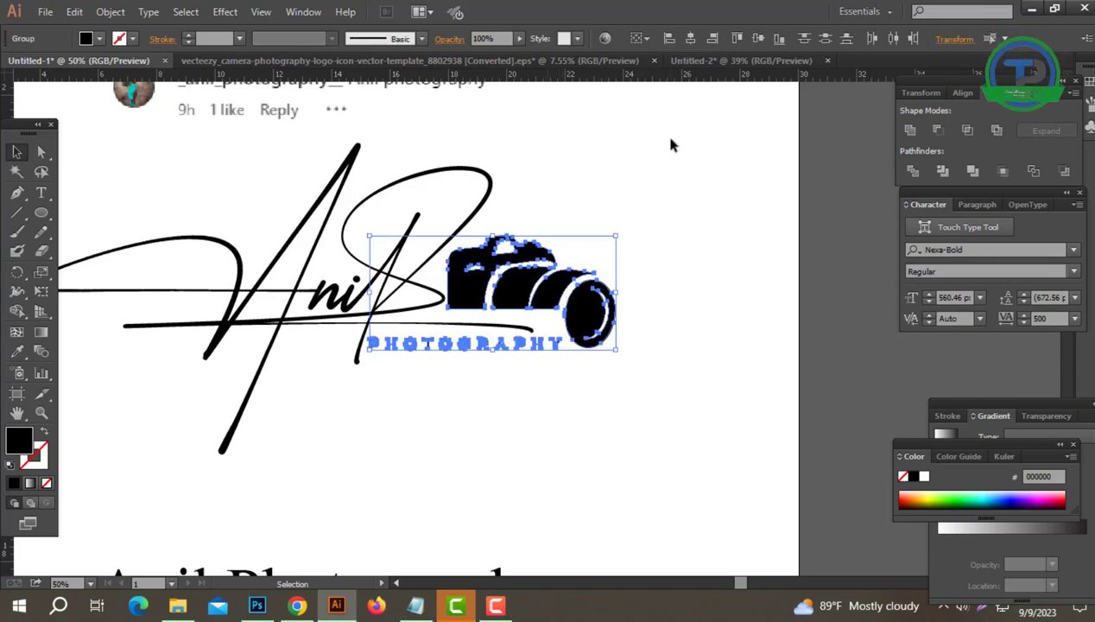
click(777, 38)
click(742, 143)
Step: Enlarge the camera icon slightly so its lens clears the end of the "PHOTOGRAPHY" tagline
scroll(577, 423, up, 1)
click(618, 313)
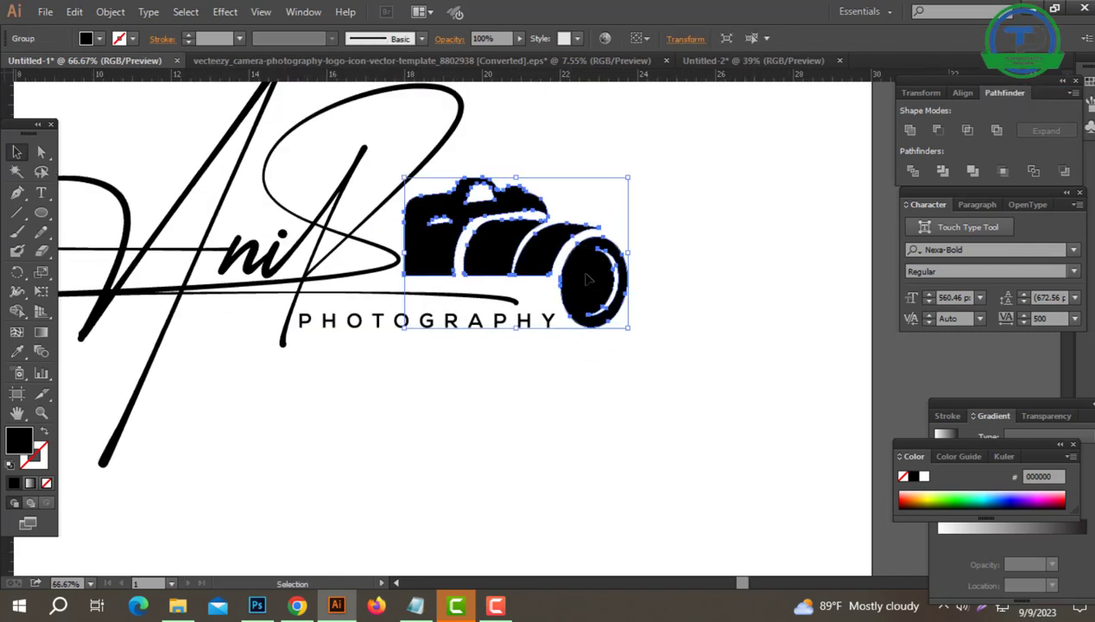
drag(629, 328, 648, 339)
click(518, 403)
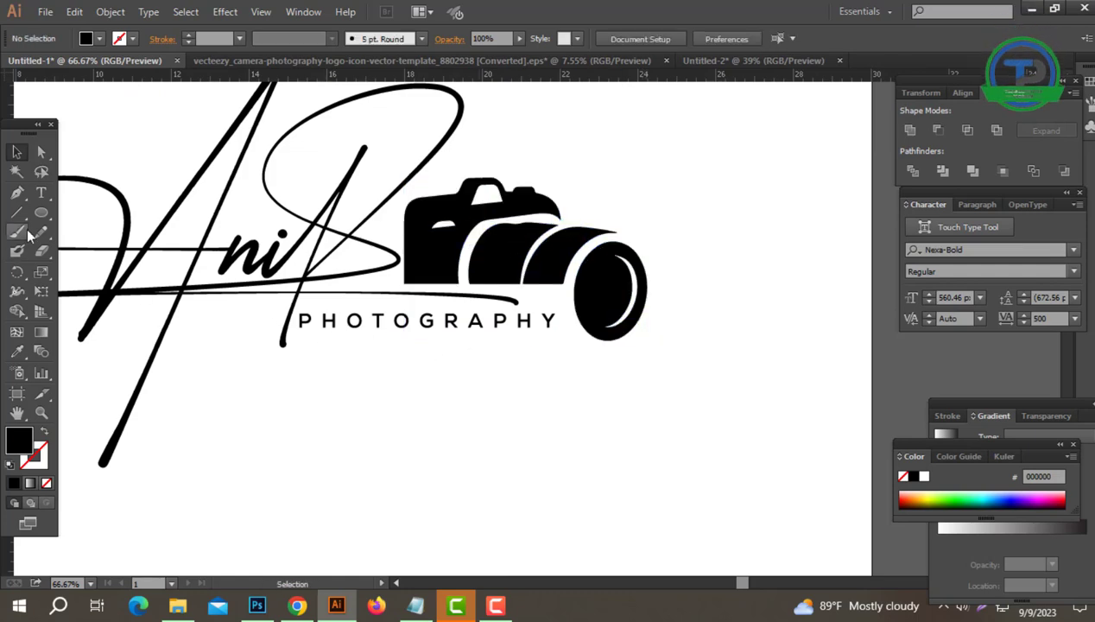
Step: Draw a straight horizontal line beneath "PHOTOGRAPHY" with the Pen tool and centre it horizontally with the tagline
drag(19, 196, 90, 187)
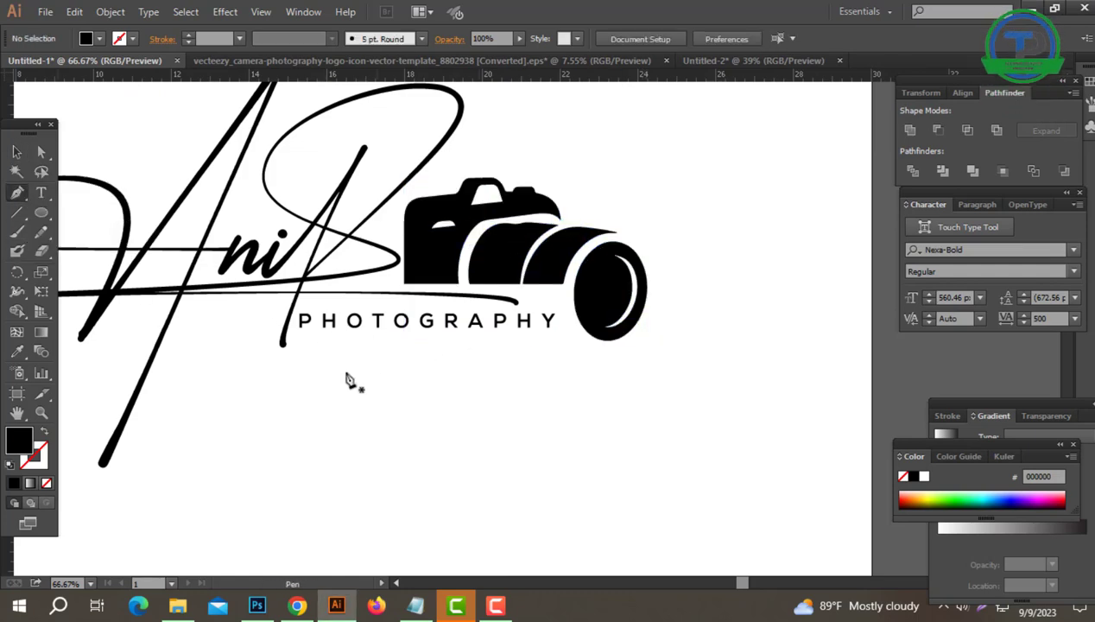
click(298, 341)
shift+click(553, 345)
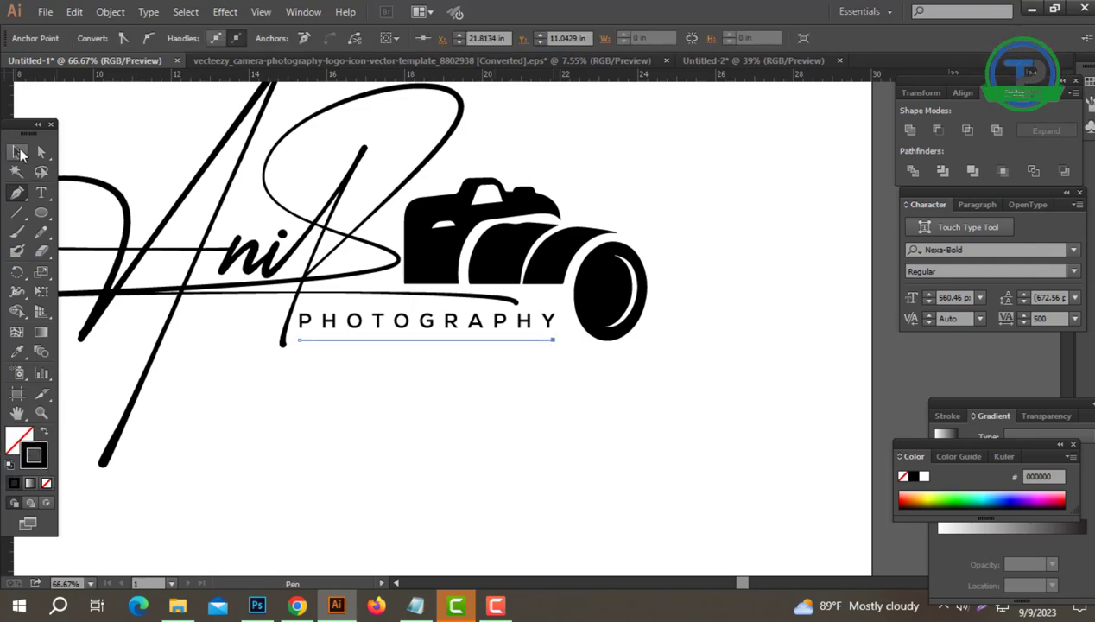
drag(514, 373, 468, 306)
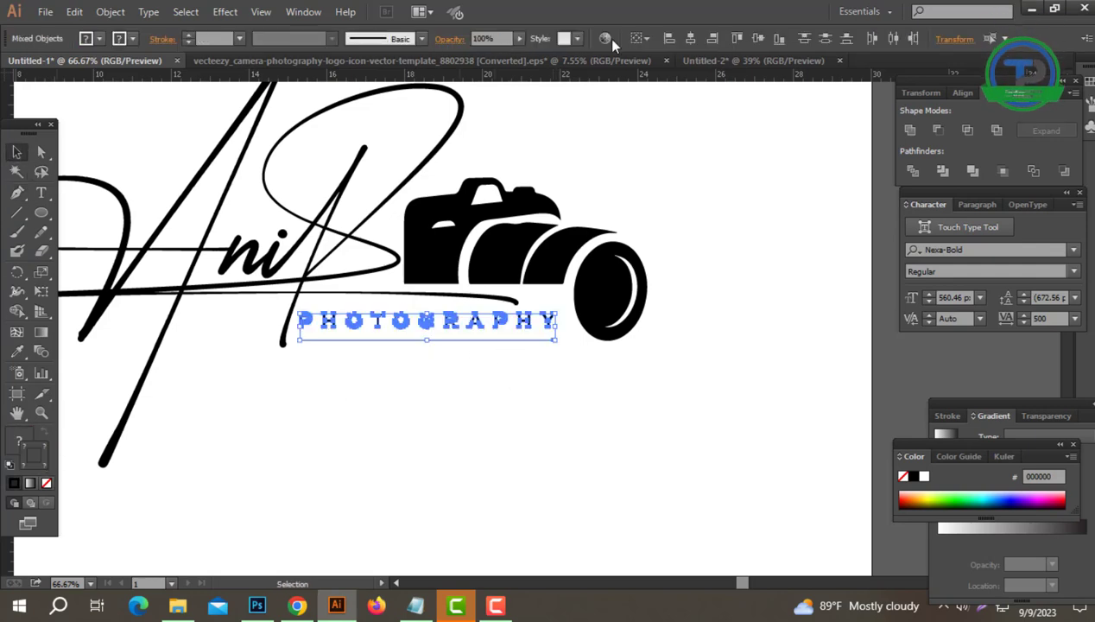
click(693, 39)
click(431, 451)
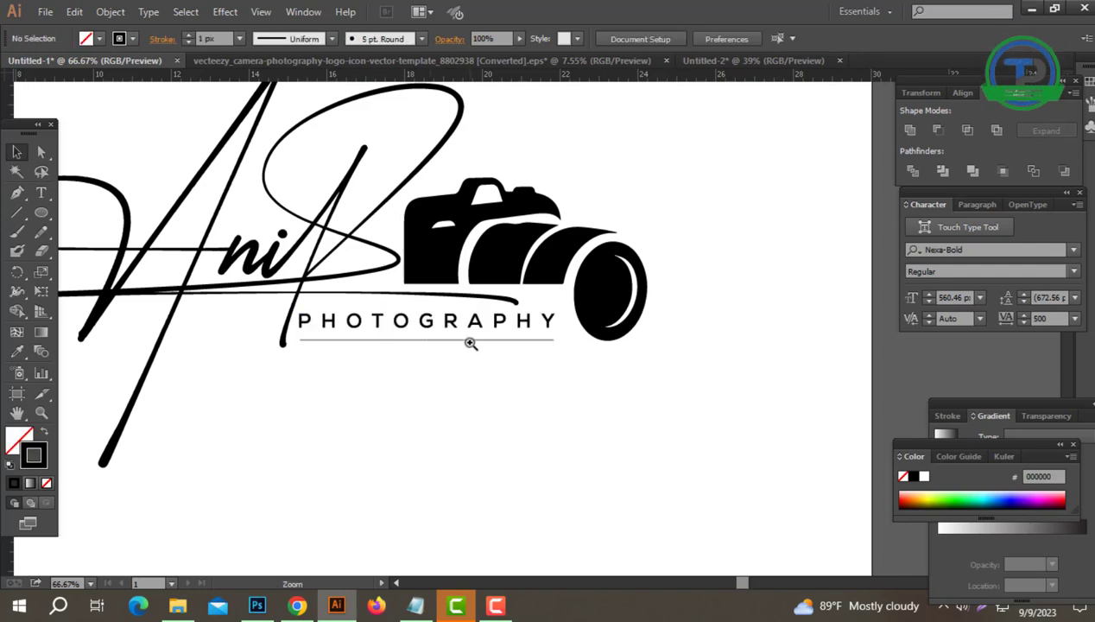
Step: Give the line under the tagline a width profile tapered at both ends and a 6 px stroke
click(456, 325)
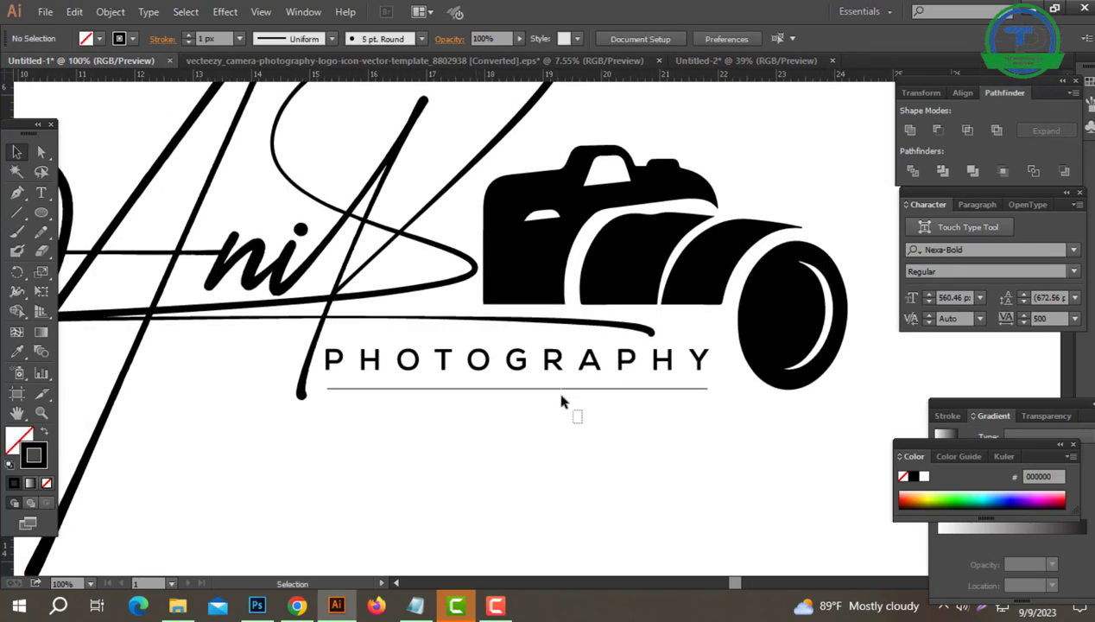
click(526, 390)
click(330, 38)
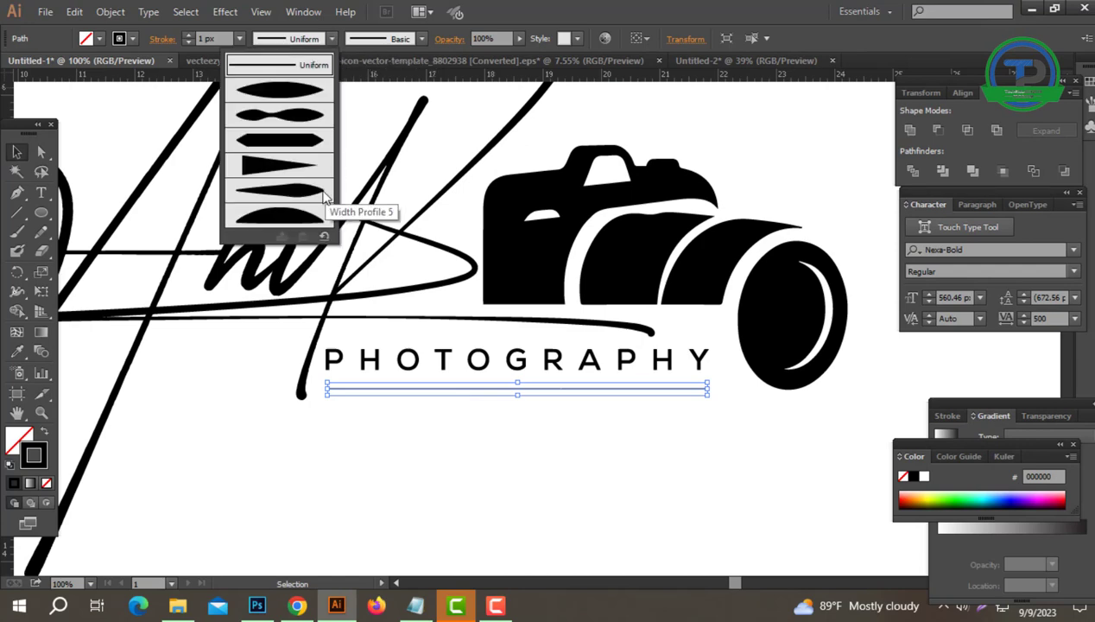
click(292, 95)
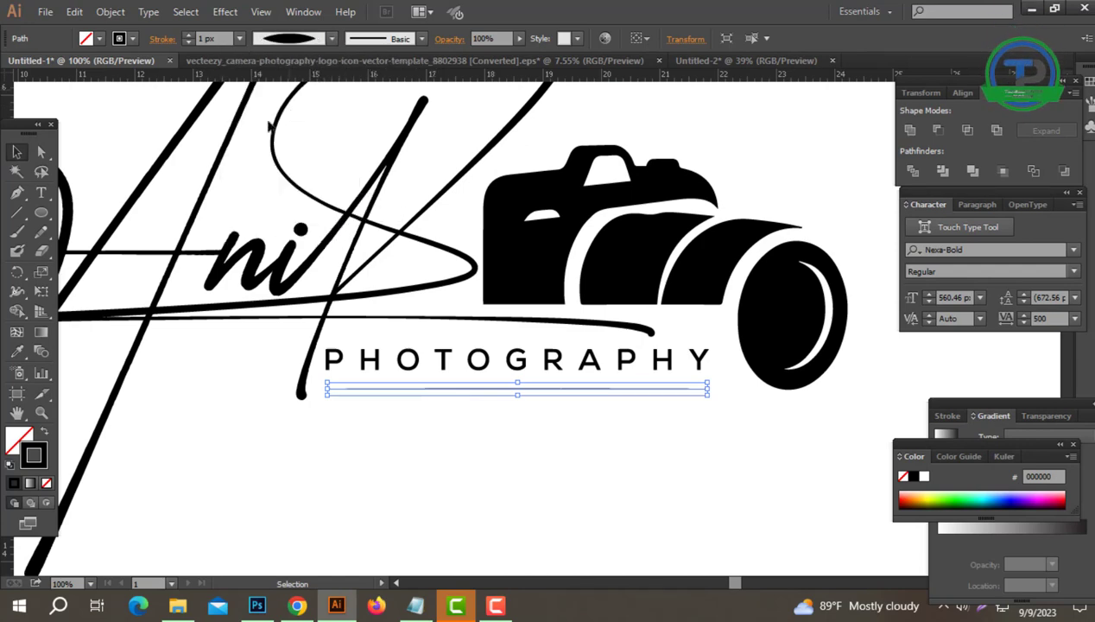
click(189, 36)
click(189, 37)
click(189, 36)
click(189, 37)
click(189, 36)
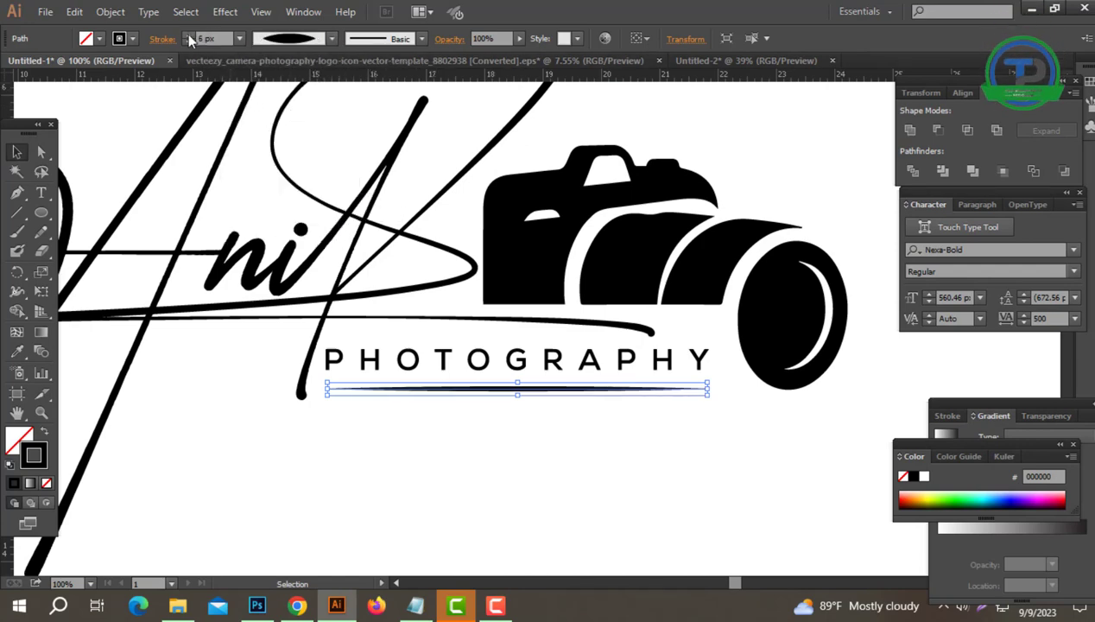
Step: Centre the tagline and the tapered line on each other and widen both toward the camera lens
drag(592, 434, 502, 331)
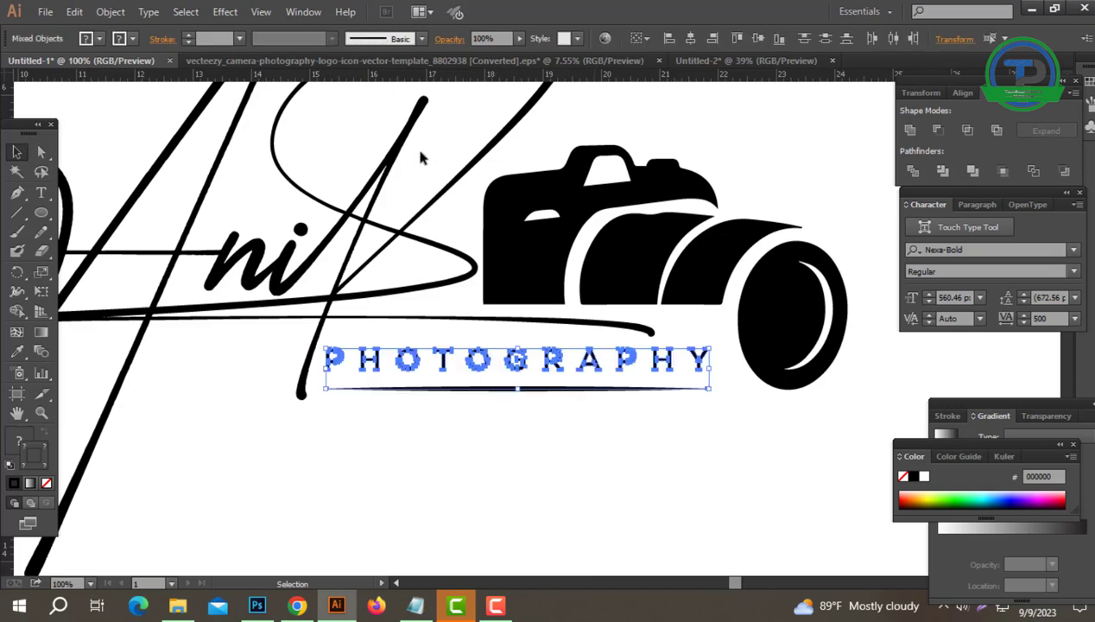
click(690, 39)
drag(708, 371, 725, 371)
click(641, 439)
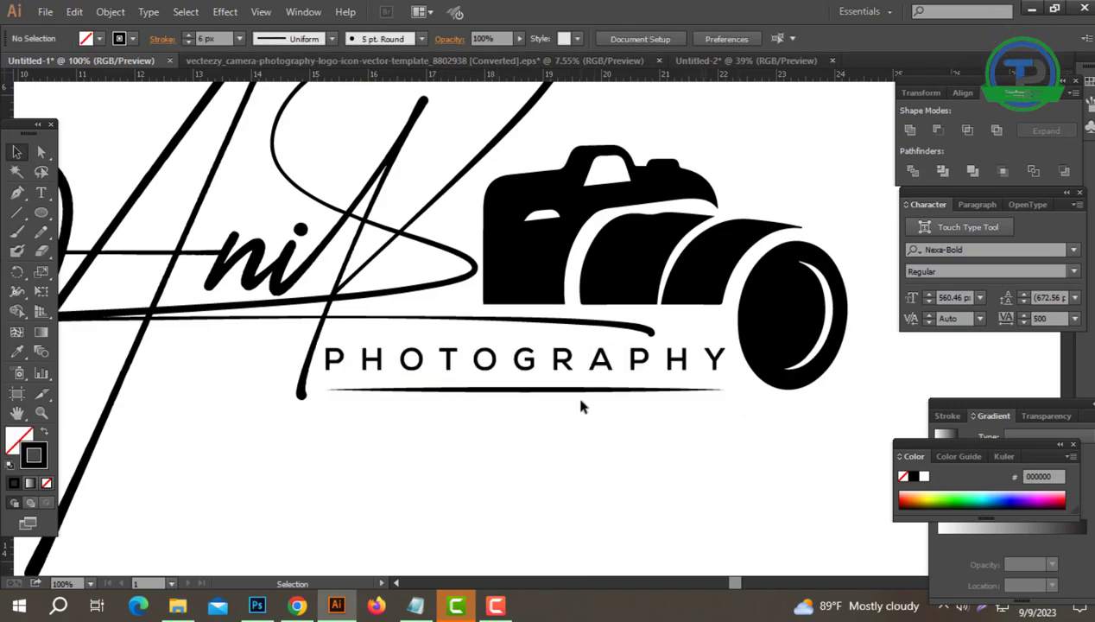
Step: Expand the appearance of the tapered line under the tagline into a filled shape
click(539, 391)
click(111, 11)
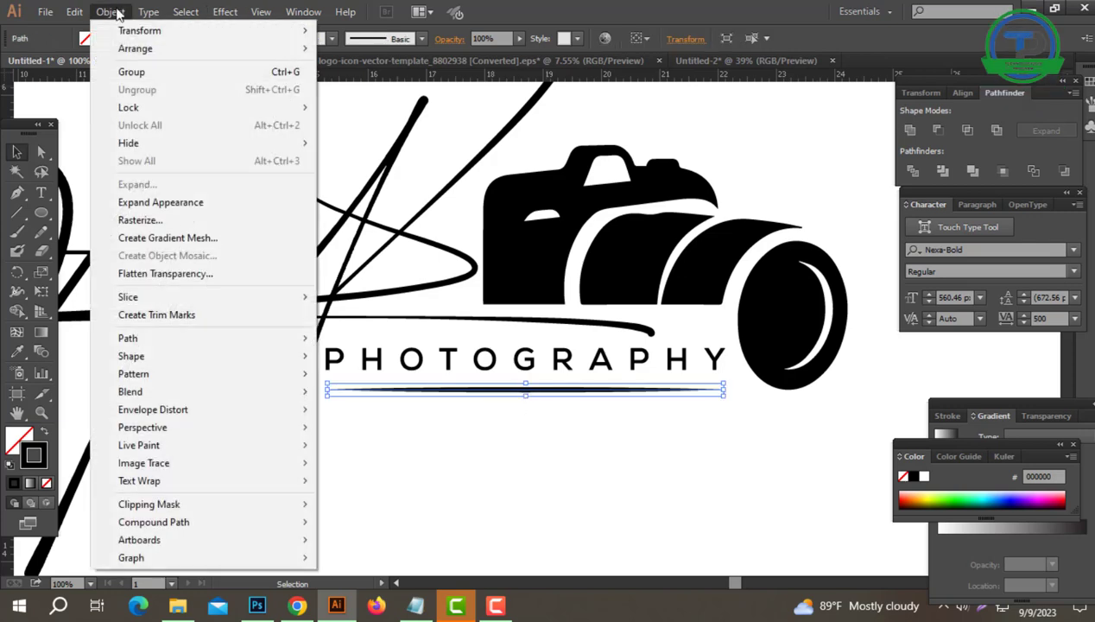
click(158, 208)
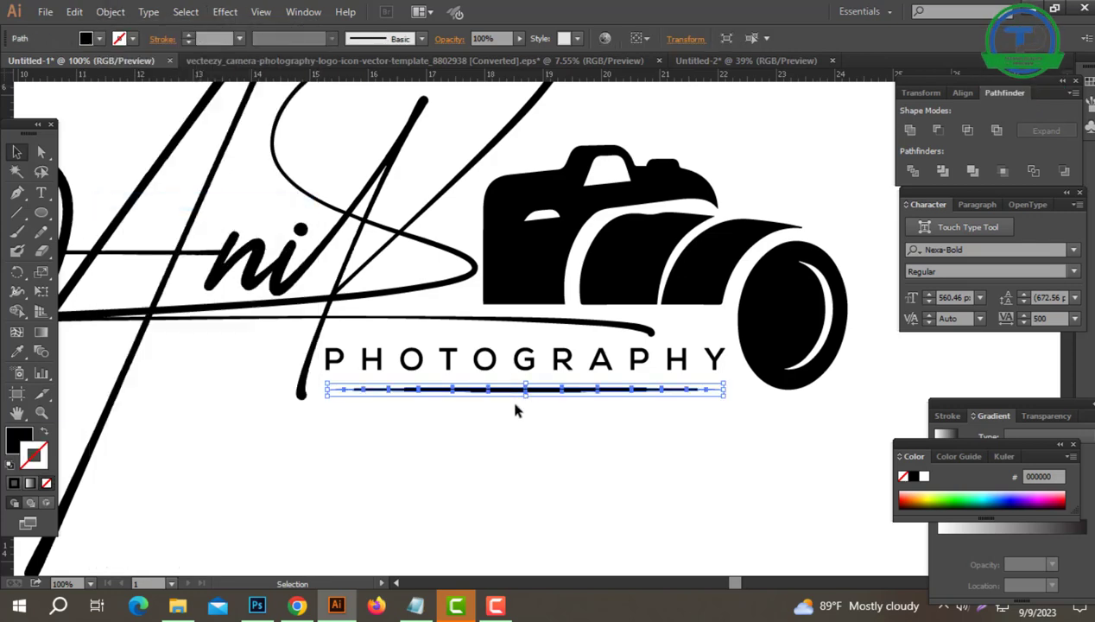
click(511, 423)
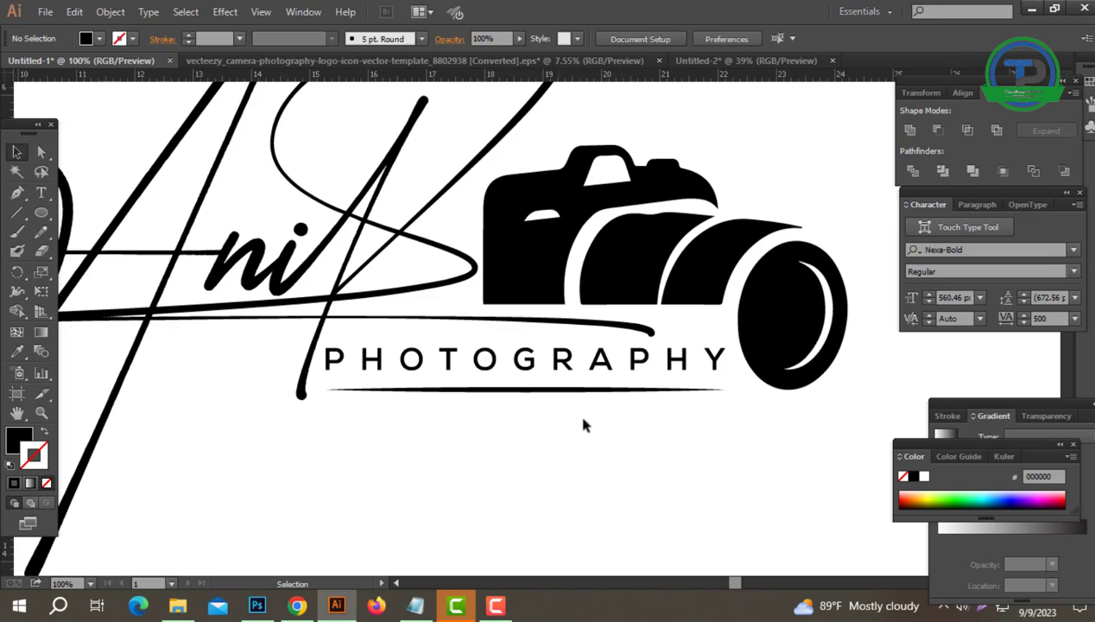
drag(527, 352, 574, 420)
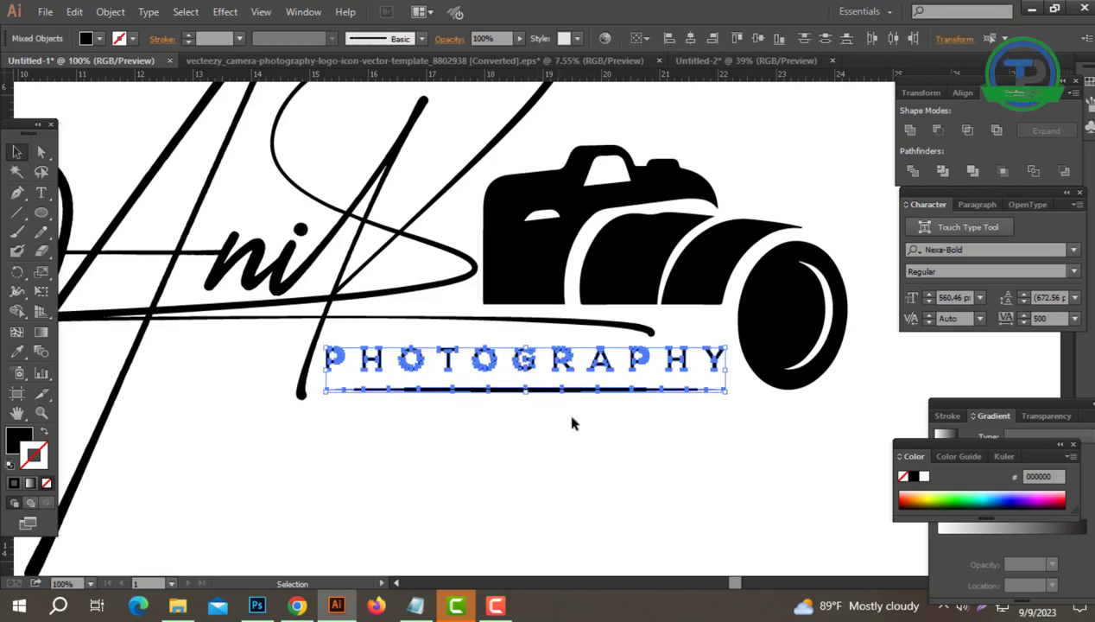
click(484, 416)
Step: Draw a solid black circle below the tapered line and add a slightly larger concentric copy with only a black outline
drag(48, 210, 87, 247)
drag(537, 415, 564, 440)
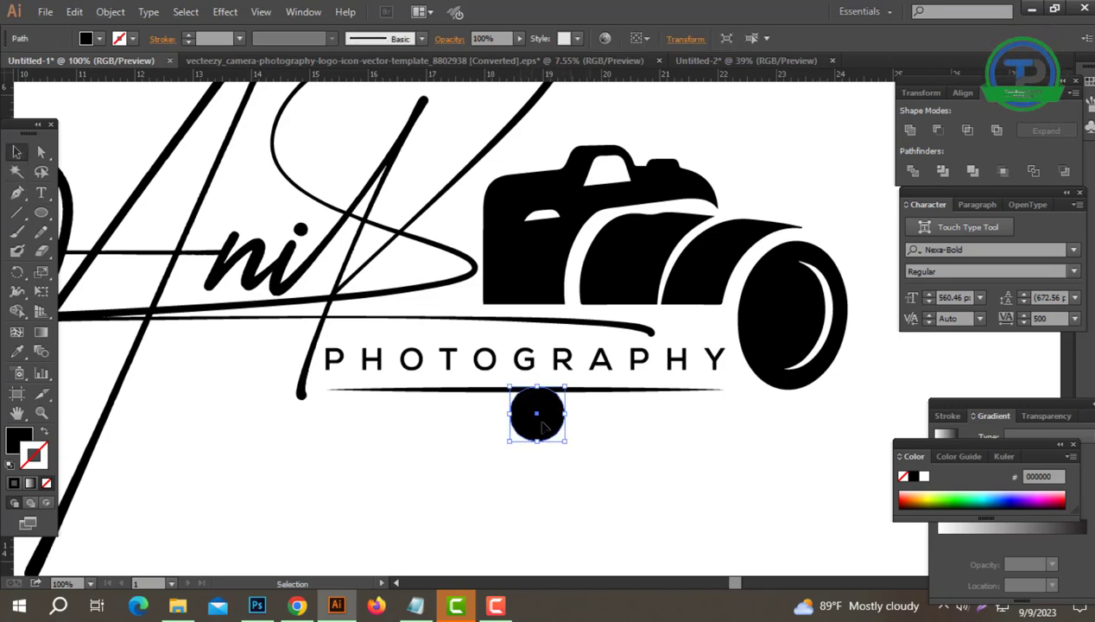
drag(521, 481, 521, 480)
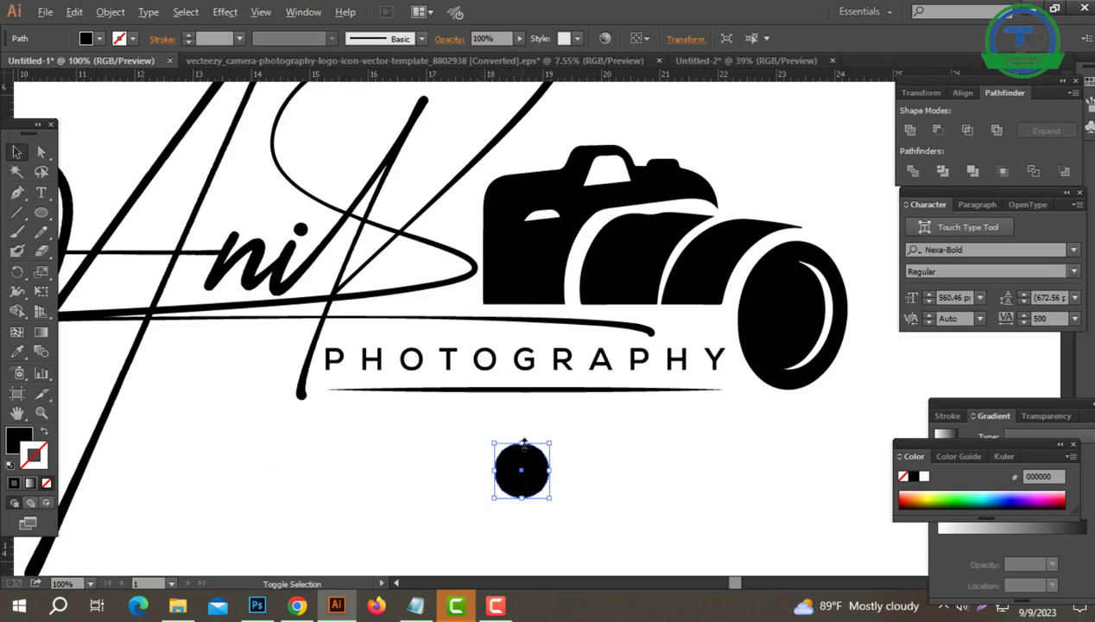
drag(523, 443, 524, 443)
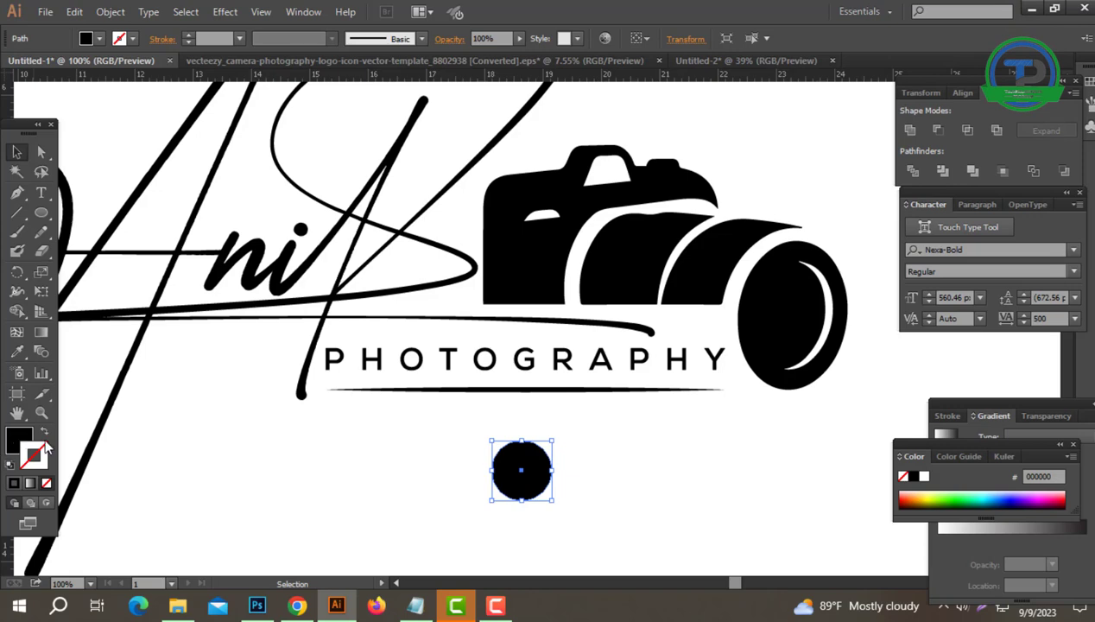
click(561, 451)
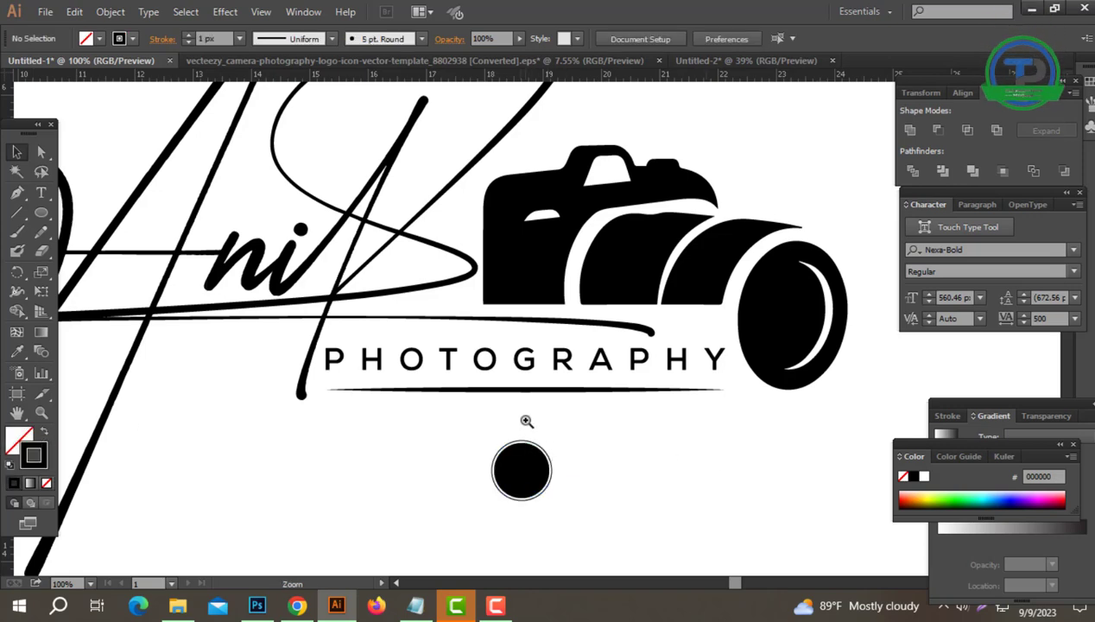
Step: Enlarge the outline ring slightly around the solid circle and thicken its stroke
ctrl+click(526, 420)
ctrl+click(527, 421)
ctrl+click(559, 319)
ctrl+click(555, 315)
scroll(558, 315, up, 1)
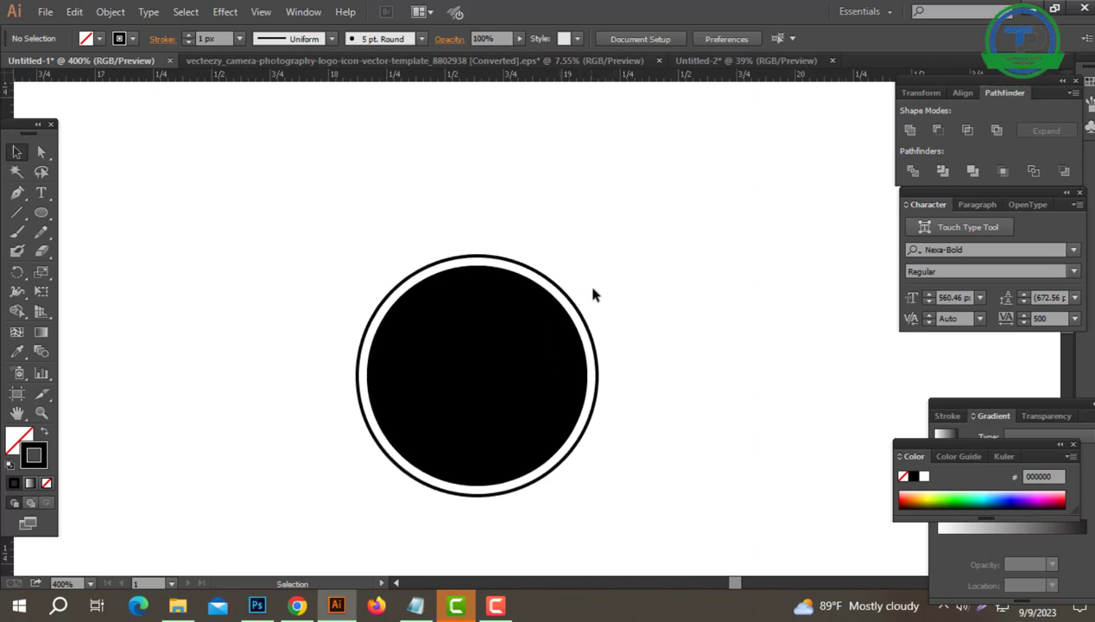
click(581, 303)
drag(600, 252, 605, 249)
click(653, 246)
click(580, 302)
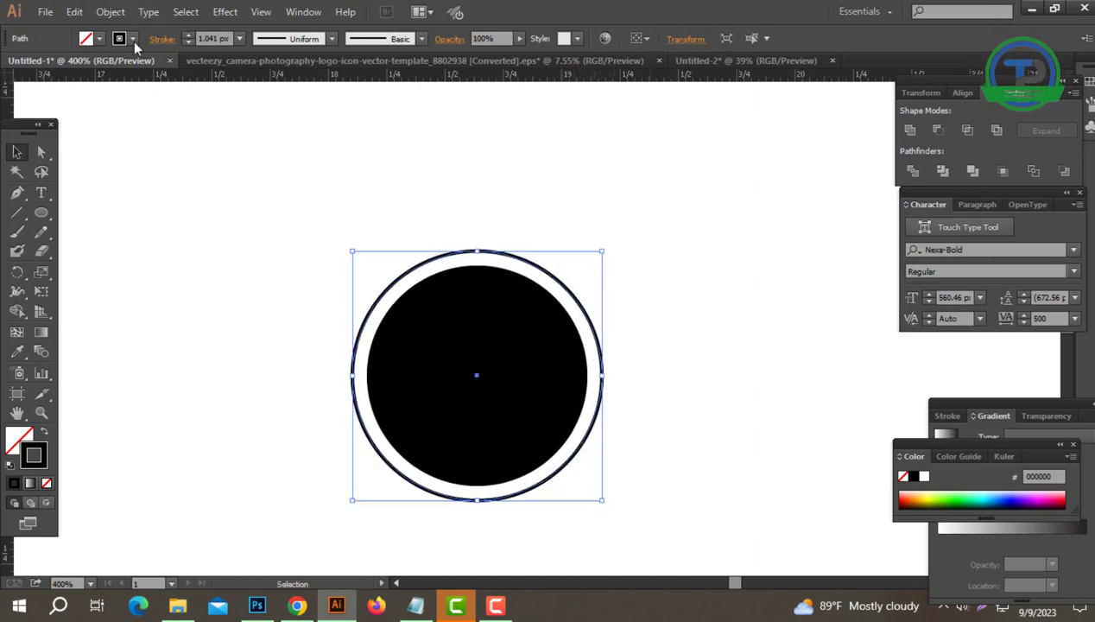
click(187, 35)
Step: Expand the outer ring's stroke into a filled shape
click(110, 11)
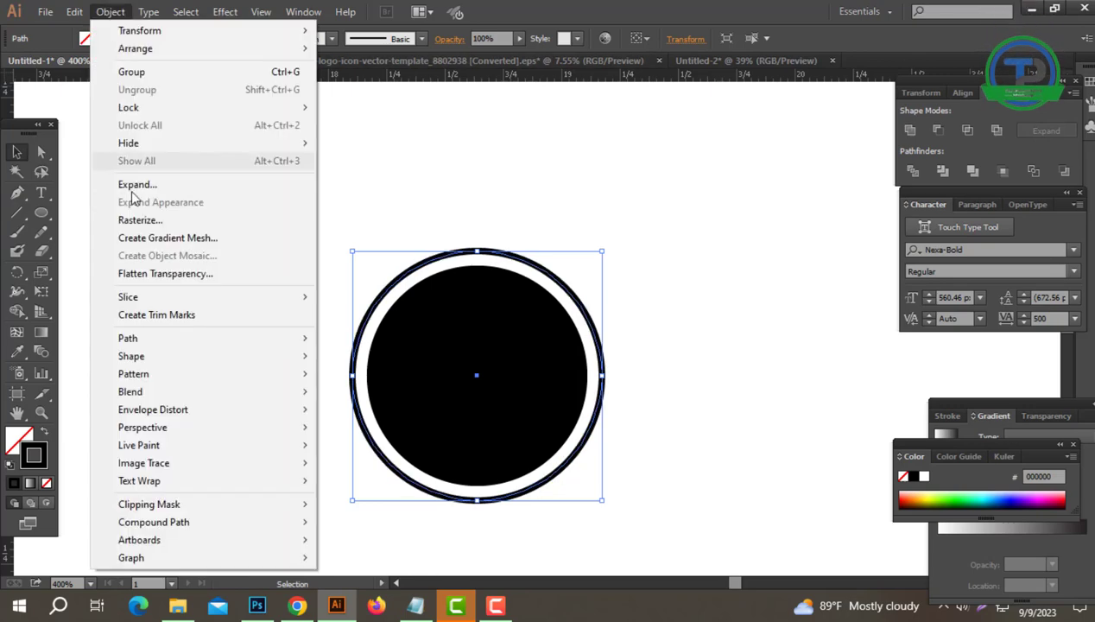
click(131, 180)
key(Return)
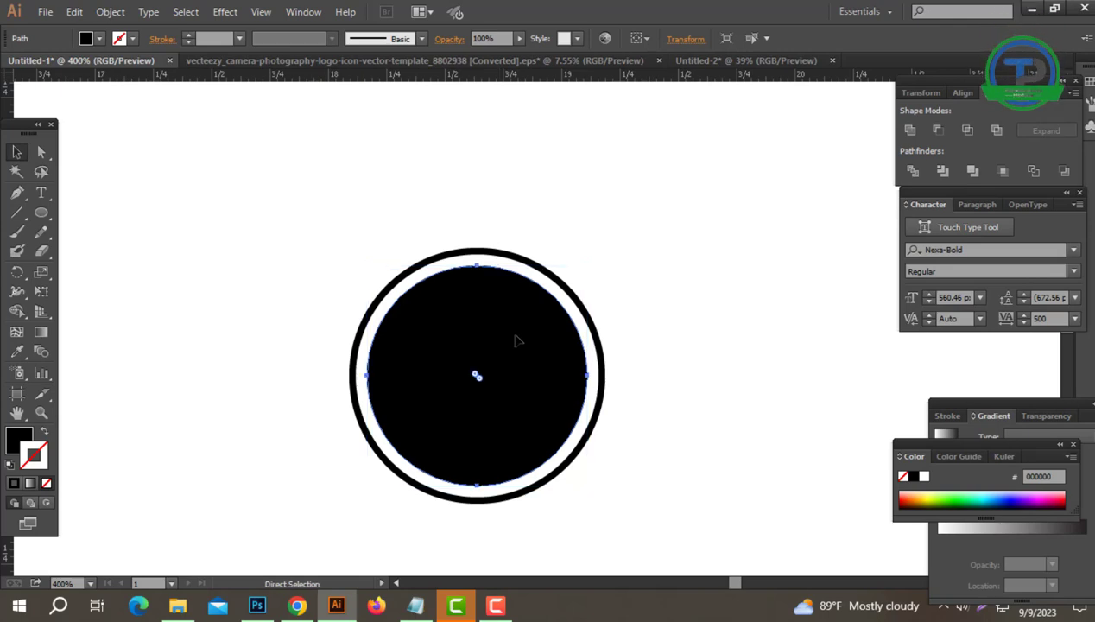
Step: Add a smaller concentric copy of the solid circle at its centre and fill it with white sampled from the gap
click(418, 423)
drag(367, 488, 425, 428)
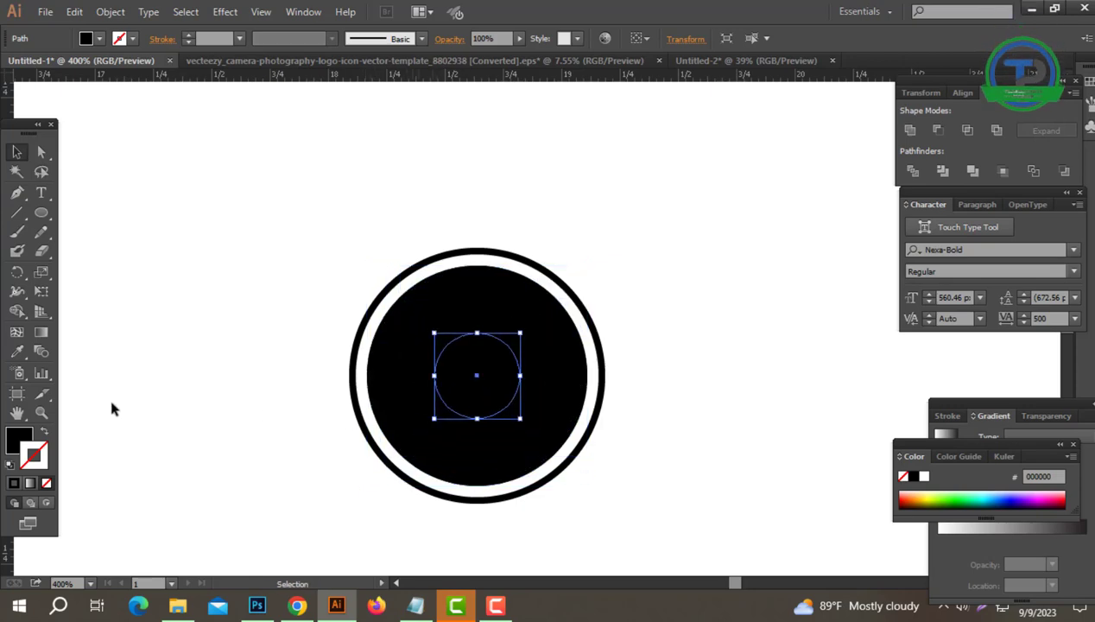
click(16, 351)
click(357, 376)
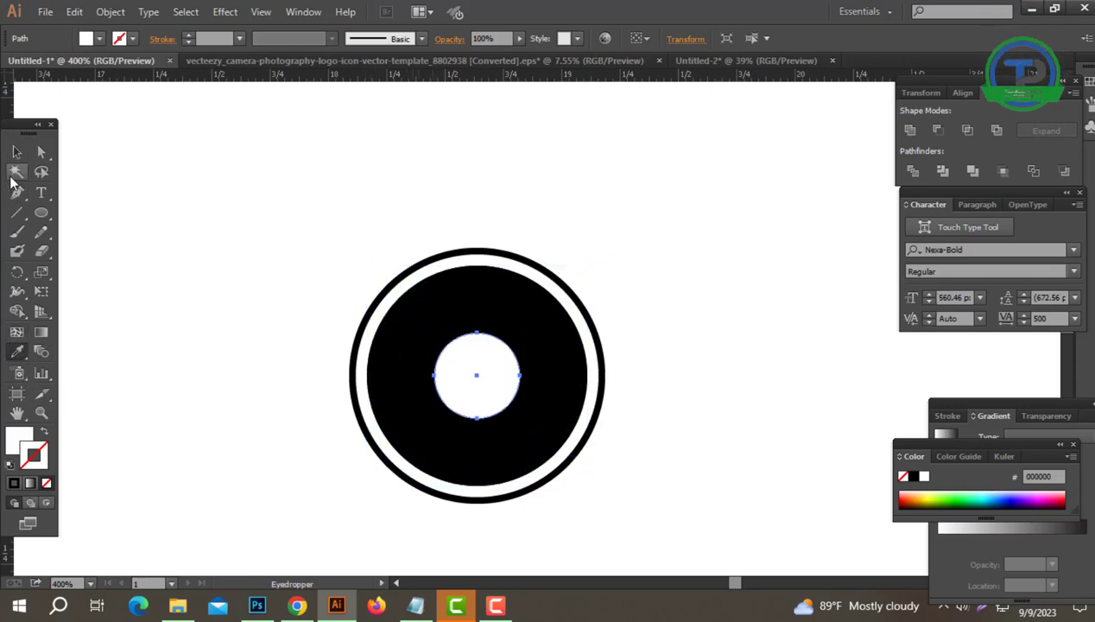
click(17, 152)
click(307, 241)
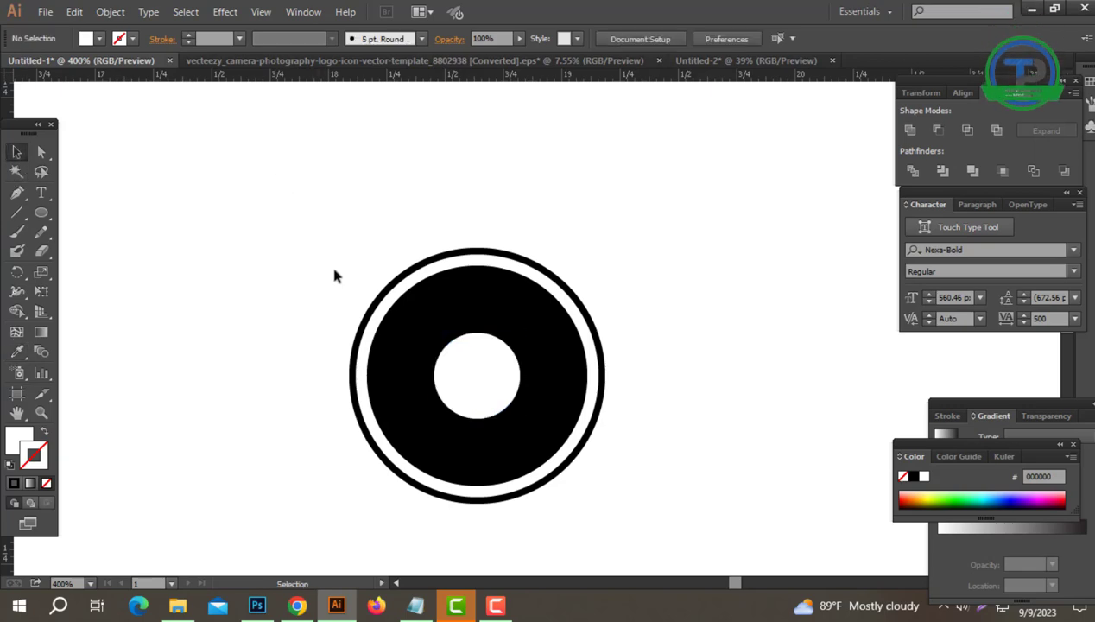
Step: Add a much smaller copy of the white centre circle near the black circle's upper-right edge as a lens highlight
click(490, 378)
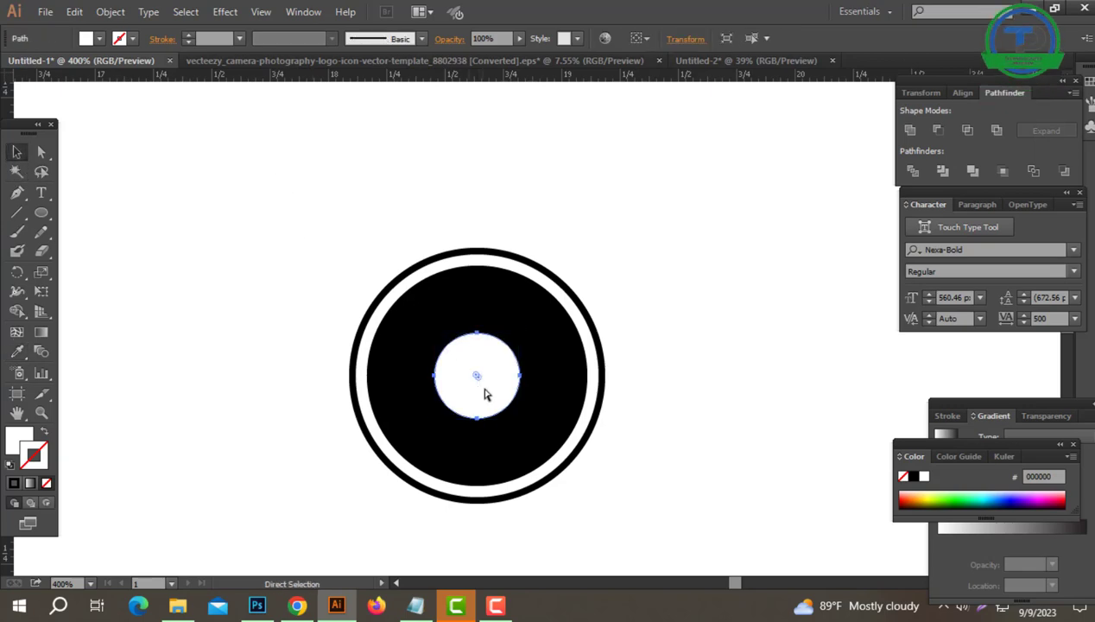
key(ctrl)
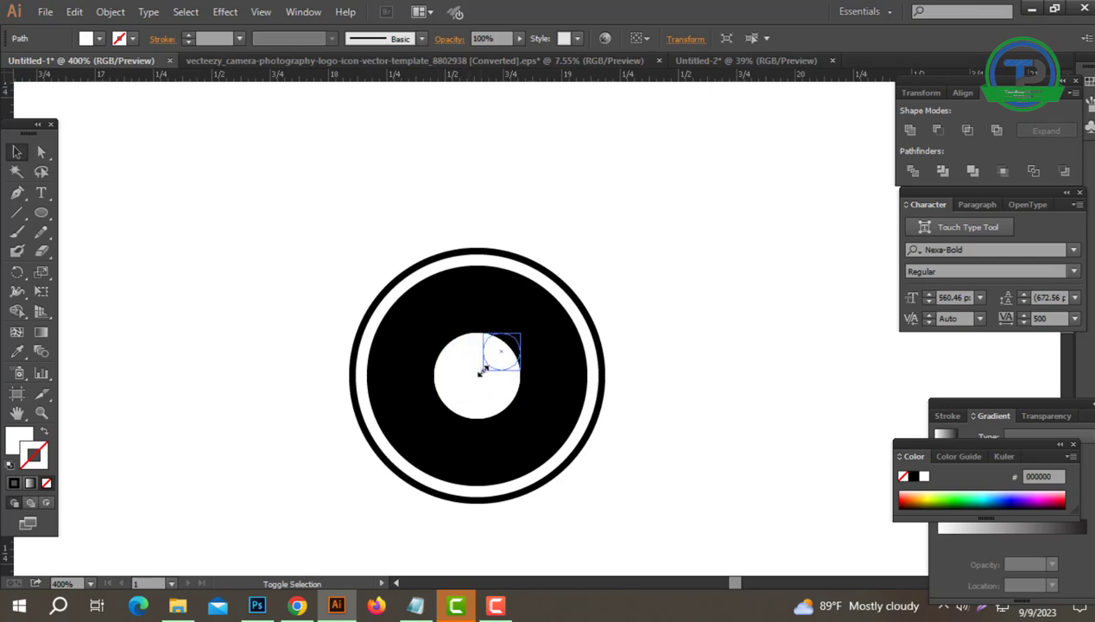
drag(508, 352, 522, 313)
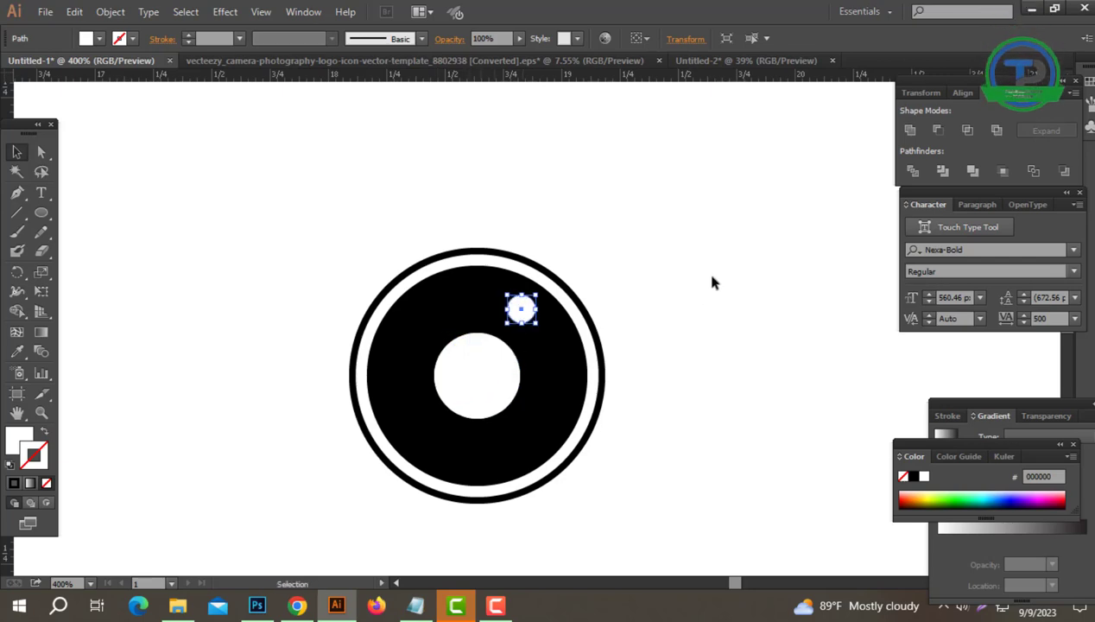
click(711, 282)
shift+click(511, 321)
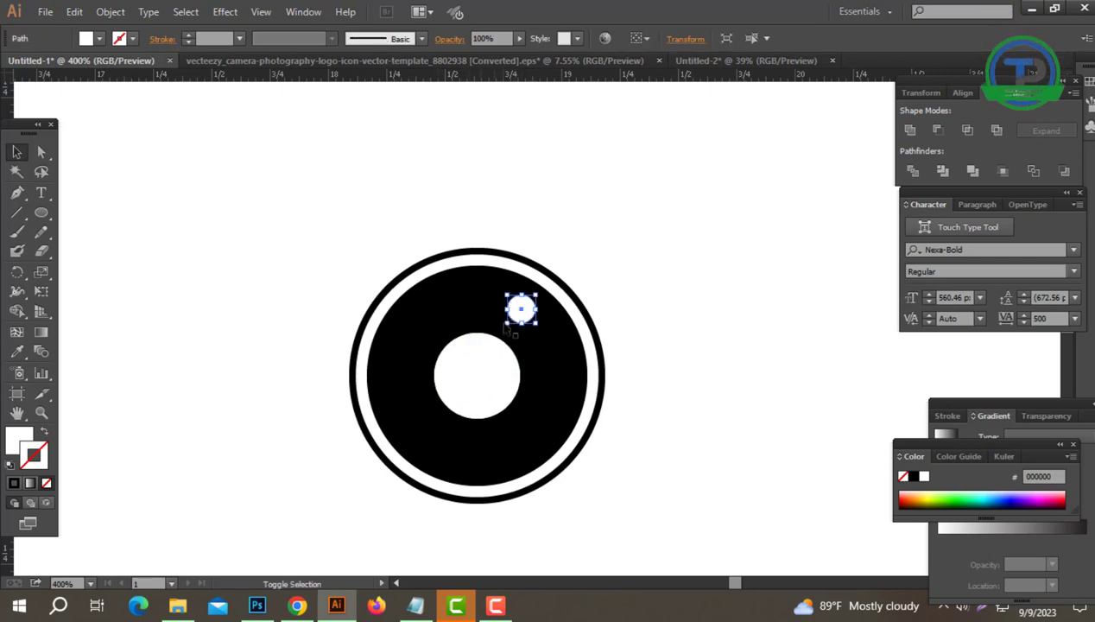
Step: Group all the circles of the lens shape into one object
drag(319, 473, 509, 313)
right_click(506, 313)
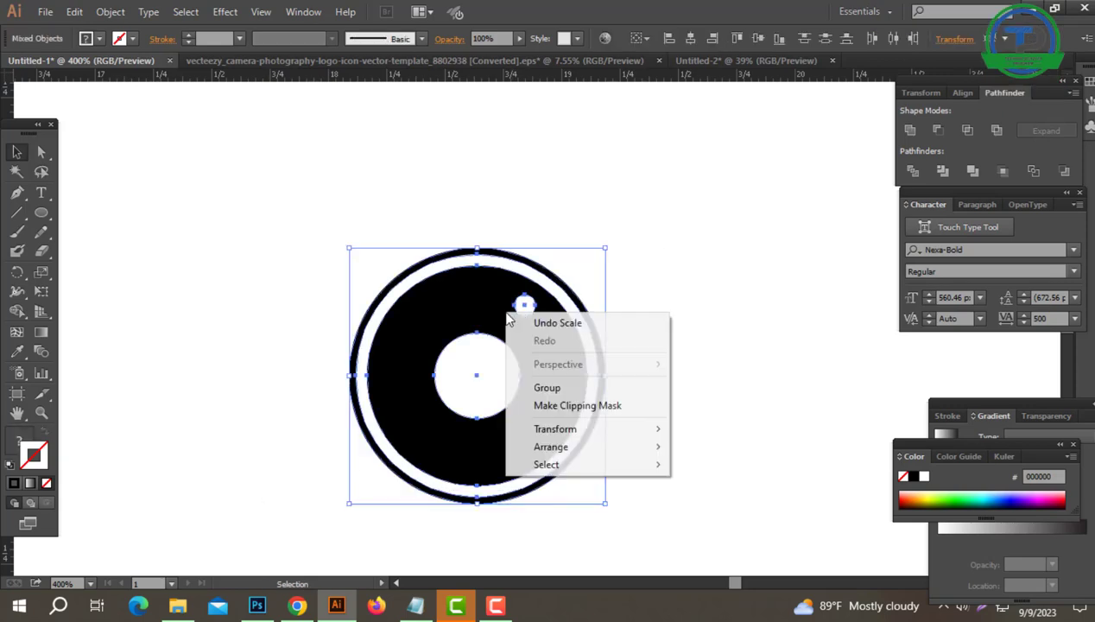
click(546, 387)
click(567, 312)
Step: Shrink the lens group, place it over the tapered line's middle, and align both centres vertically and horizontally
ctrl+alt+click(554, 315)
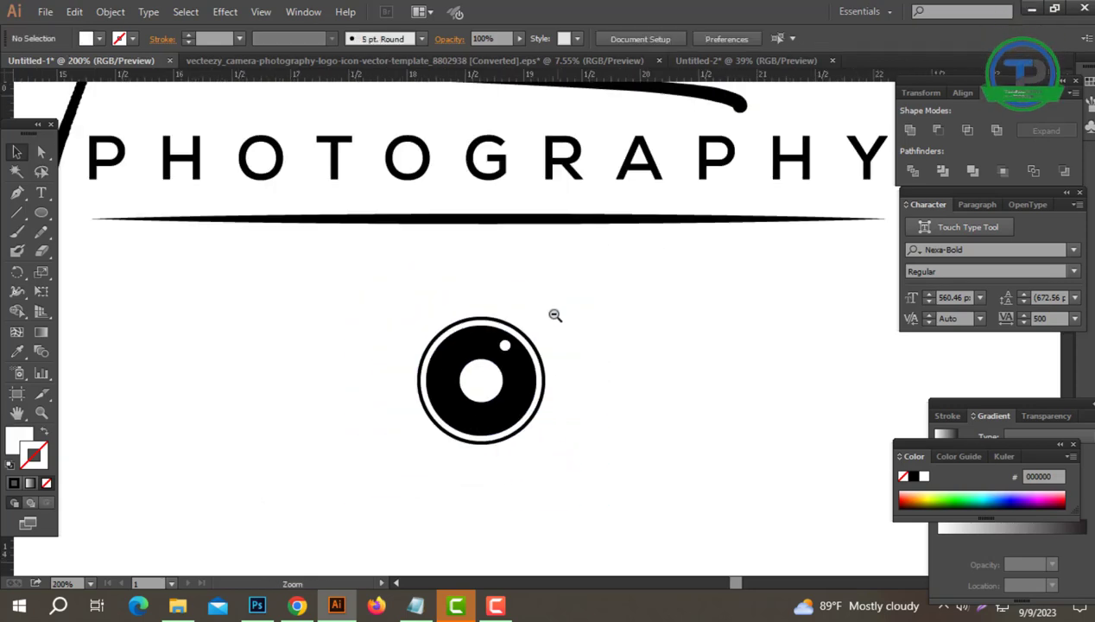
drag(554, 315, 538, 383)
drag(476, 508, 497, 298)
click(606, 346)
drag(606, 345, 509, 299)
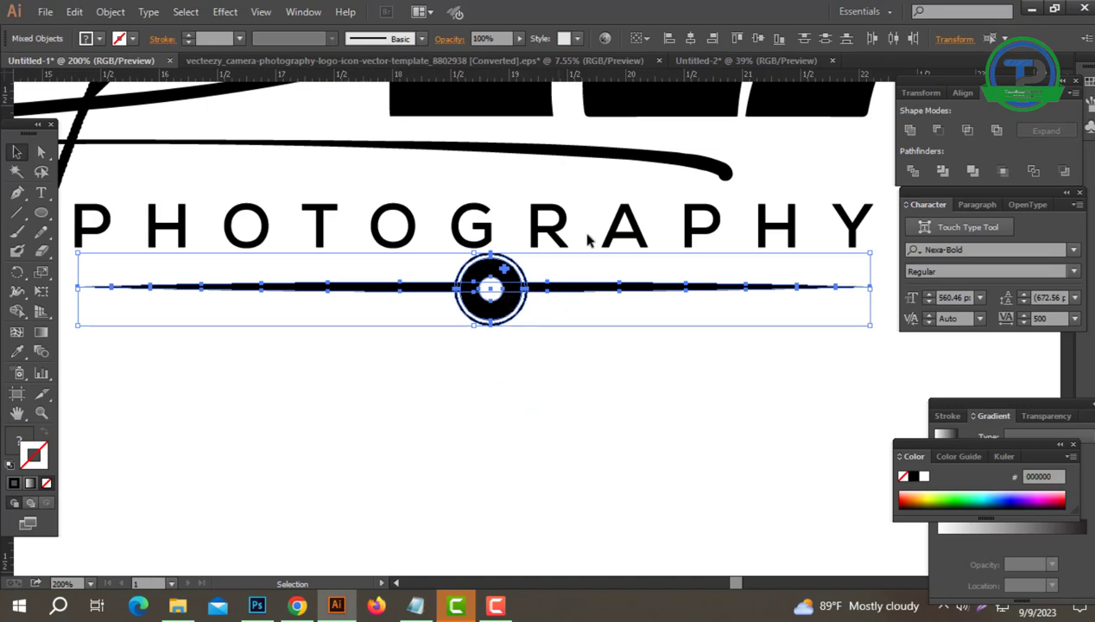
click(756, 38)
click(688, 39)
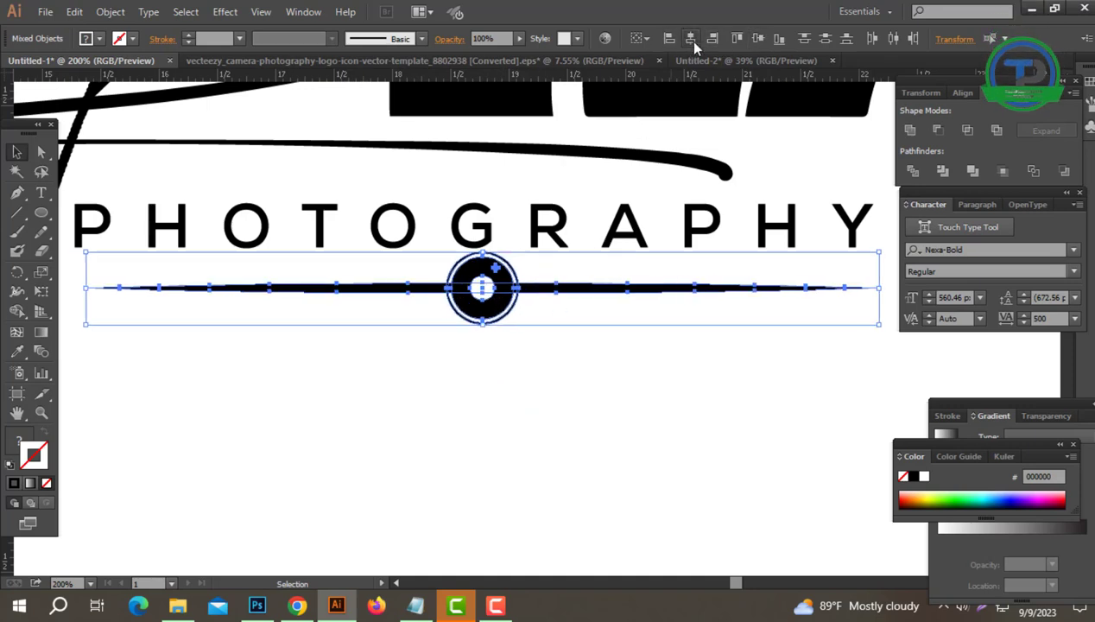
click(543, 382)
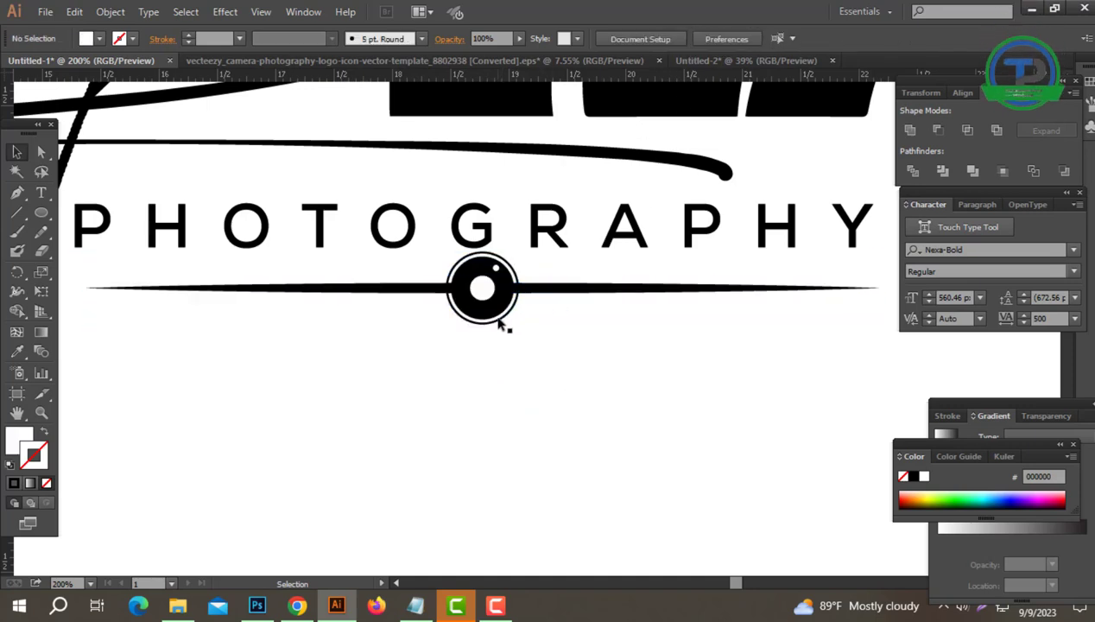
Step: Draw a white circle slightly larger than the lens over it and centre-align it with the lens and tapered line
click(547, 288)
drag(41, 213, 98, 252)
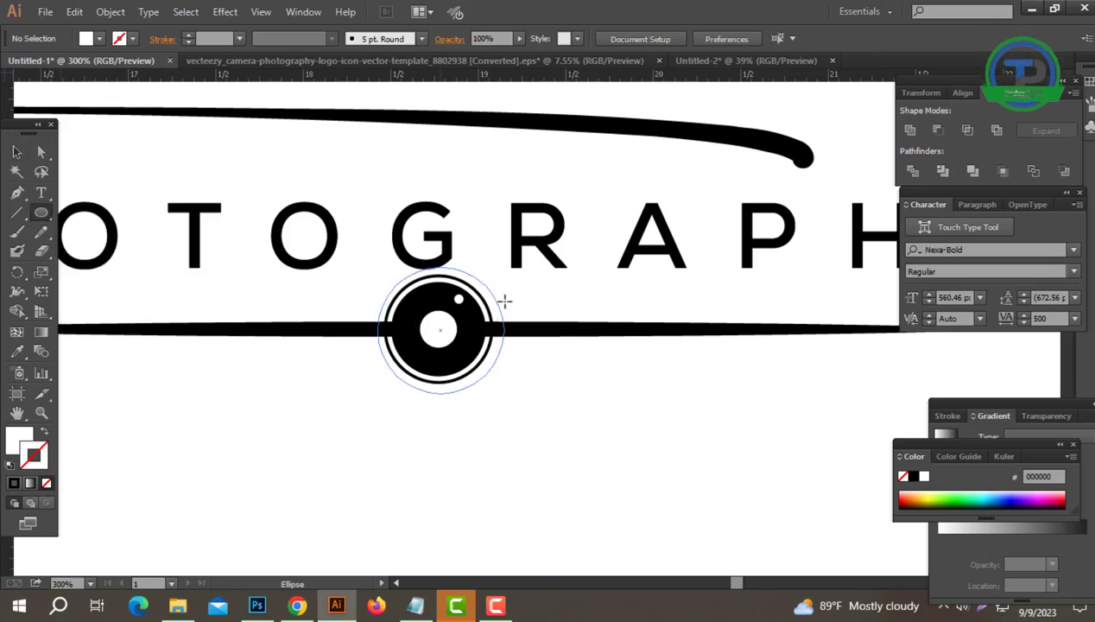
drag(505, 301, 505, 301)
click(15, 152)
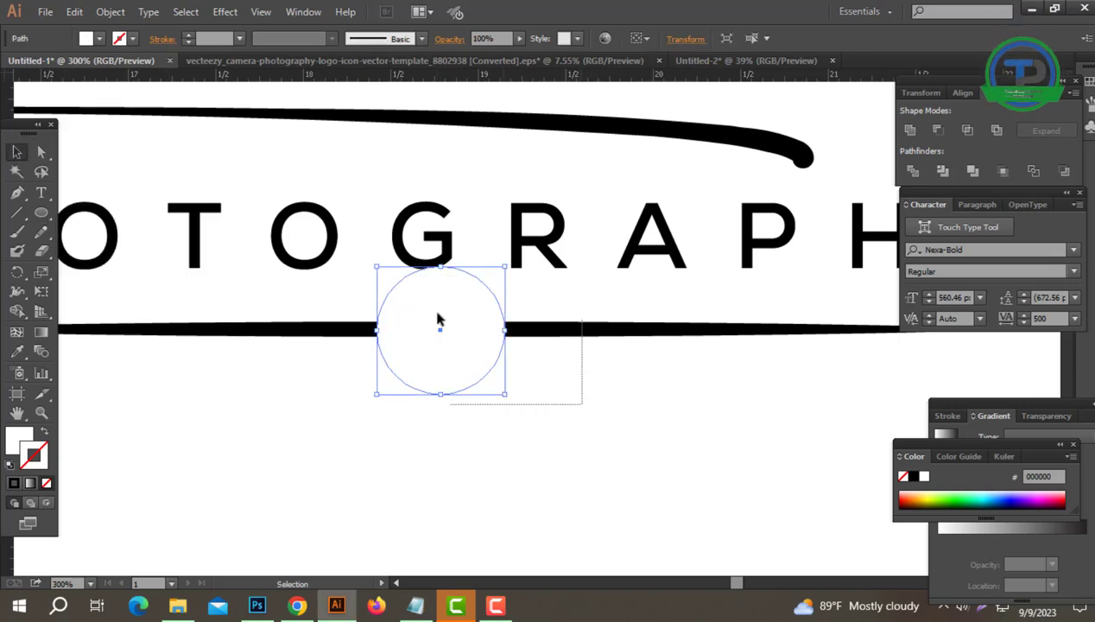
key(ctrl+a)
click(694, 40)
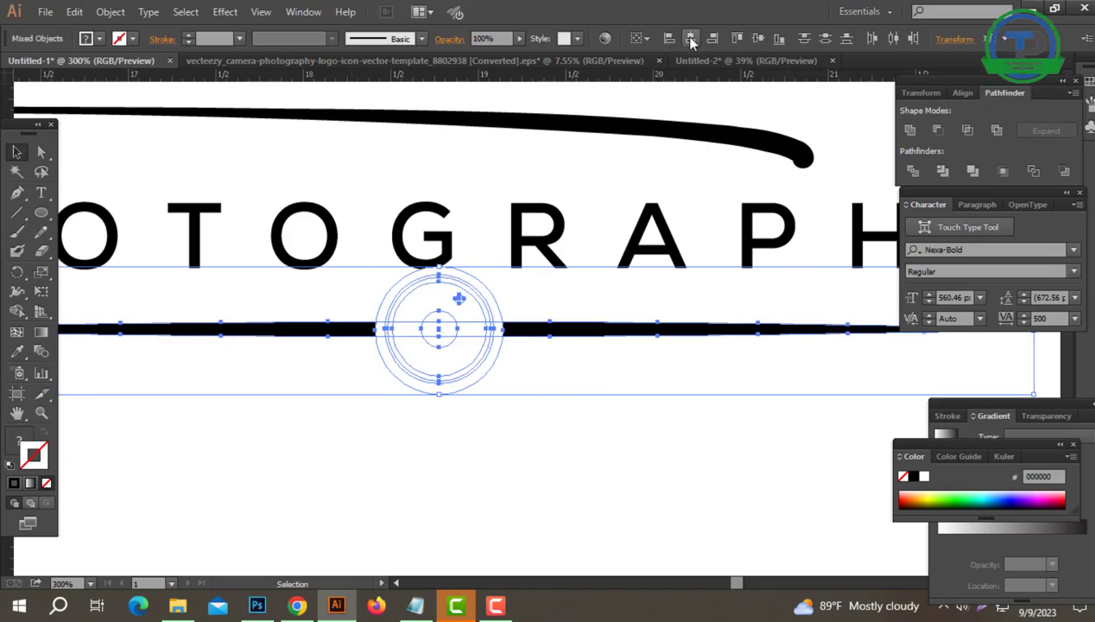
click(759, 39)
Step: Subtract the larger white circle from the tapered line with Minus Front to cut a gap around the lens
click(622, 389)
click(496, 356)
shift+click(569, 329)
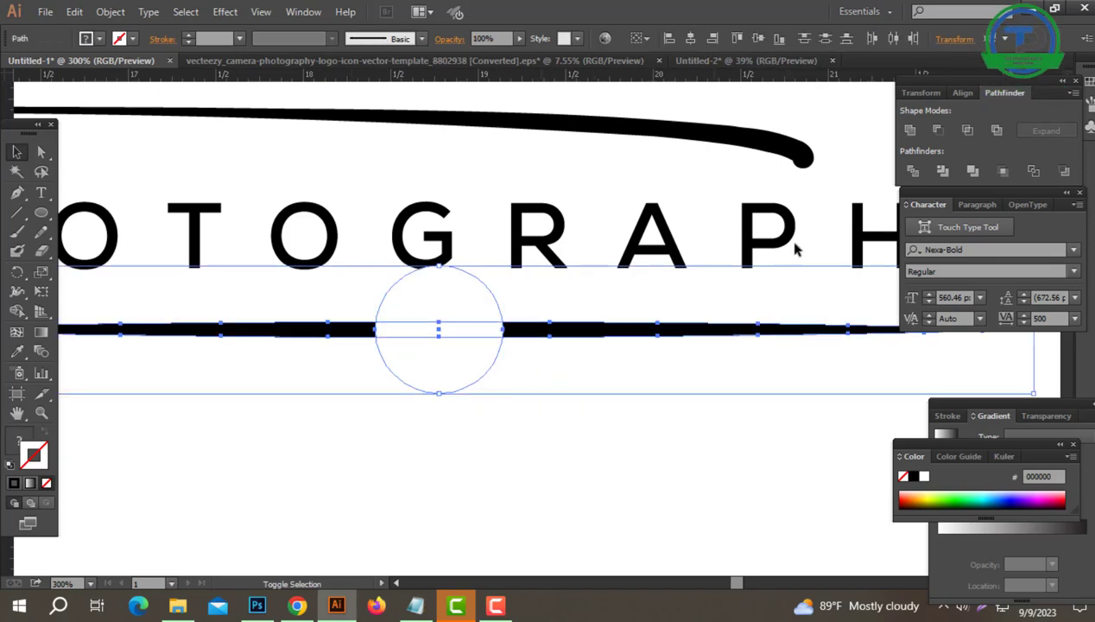
click(940, 129)
click(472, 433)
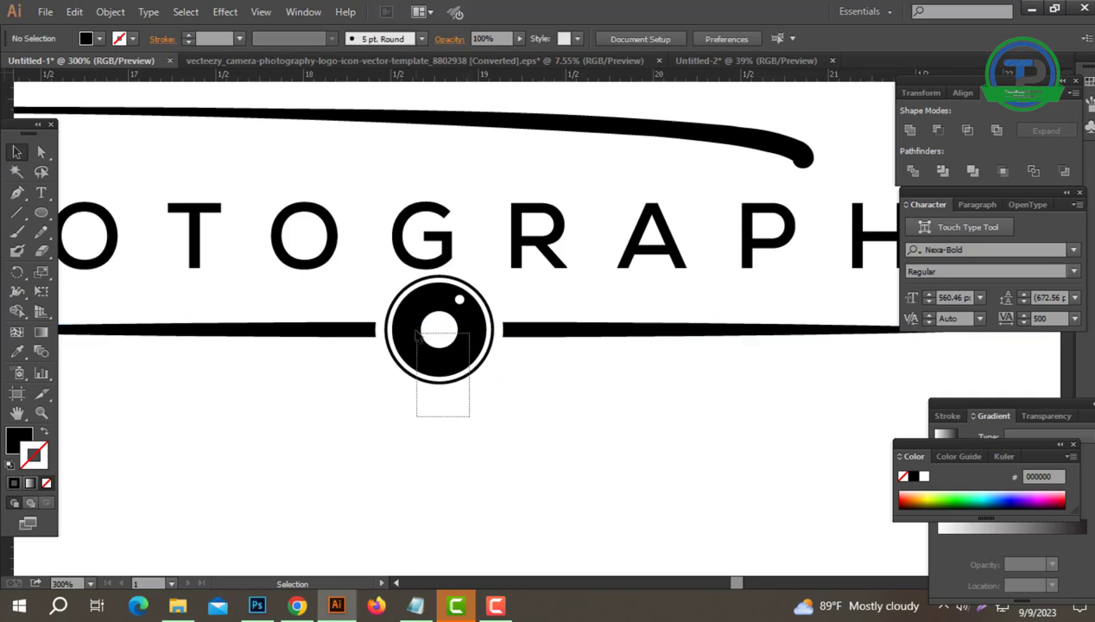
Step: Scale the lens group down slightly about its centre to widen the gap to the line ends
click(440, 371)
drag(440, 274, 439, 284)
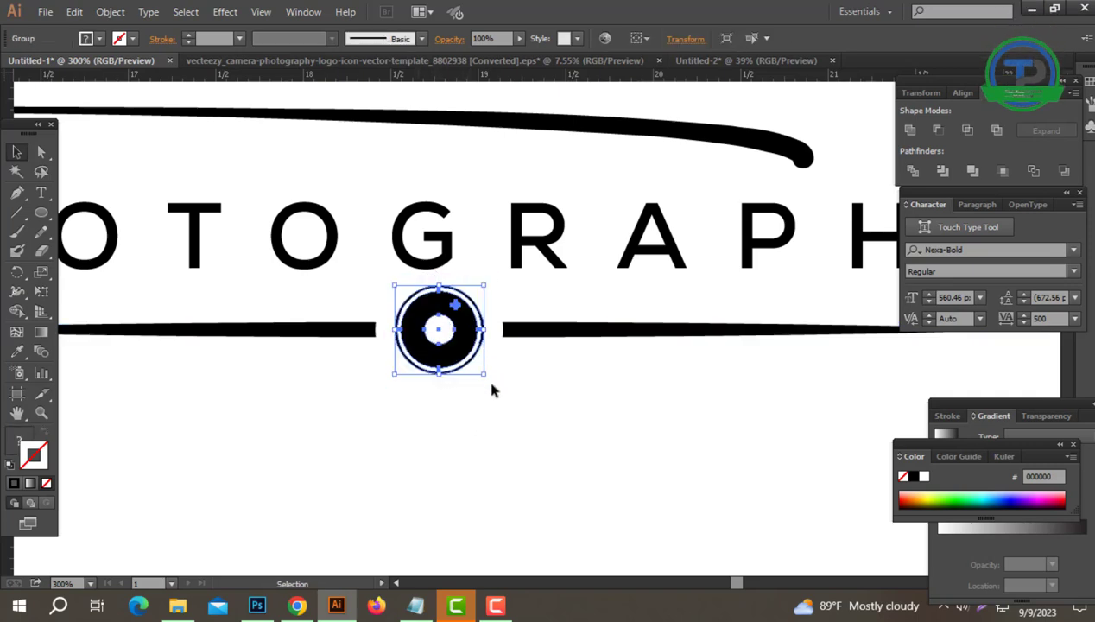
click(493, 388)
Step: Group the lens with both halves of the tapered line
ctrl+alt+click(542, 345)
ctrl+alt+click(542, 345)
drag(625, 360, 404, 290)
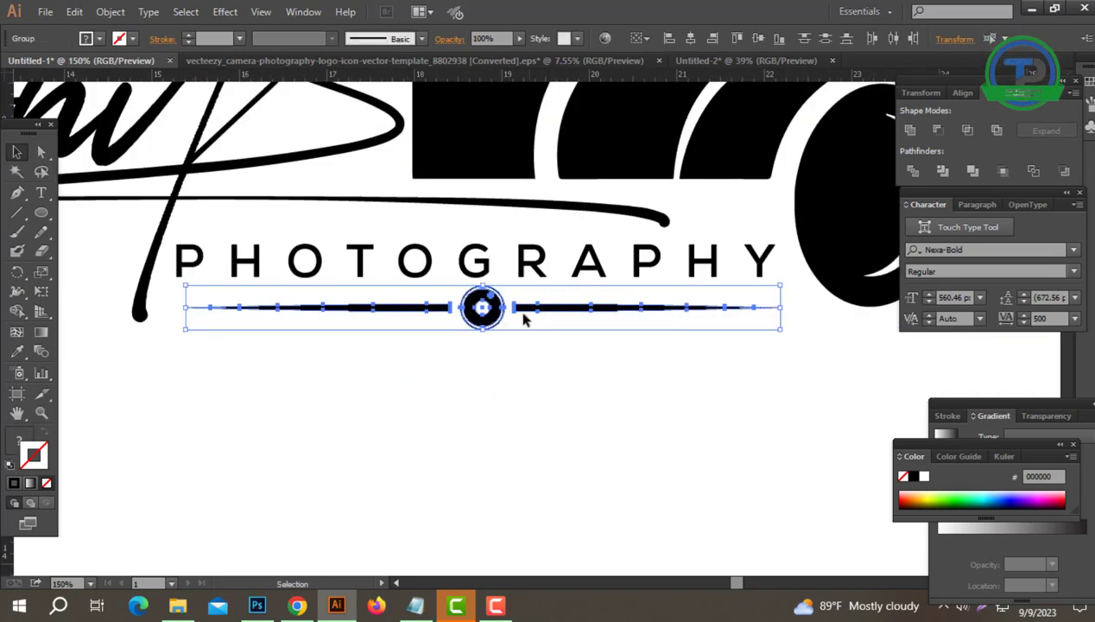
right_click(497, 295)
click(536, 368)
click(613, 355)
Step: Align the PHOTOGRAPHY tagline and the lens divider horizontally by their centres
drag(613, 355, 574, 176)
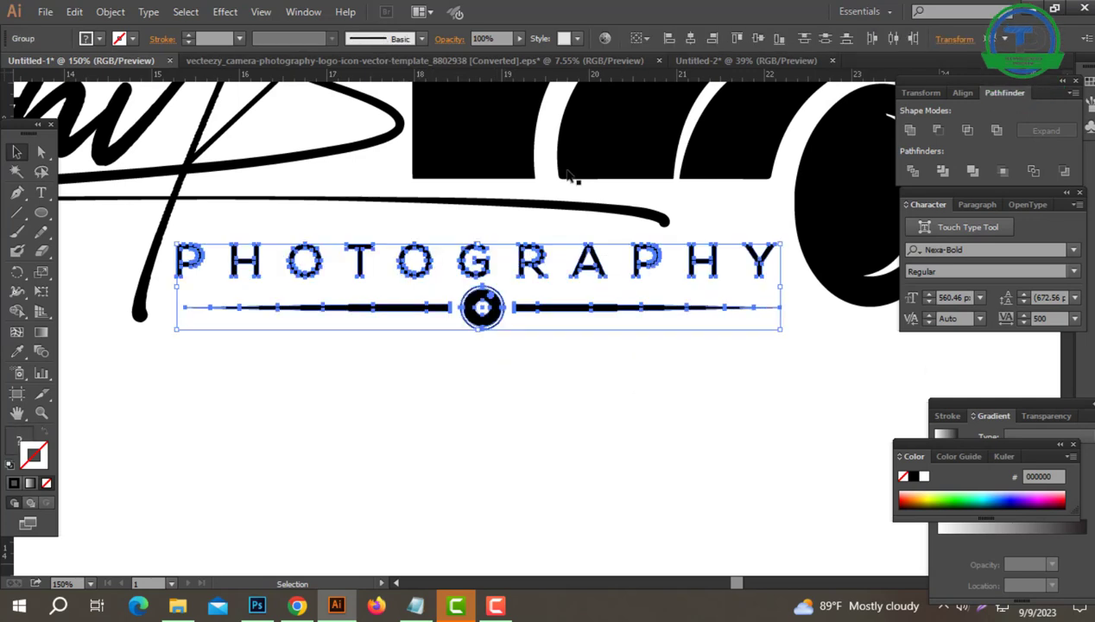
click(691, 39)
click(582, 337)
Step: Nudge the lens divider down slightly to leave more space beneath the PHOTOGRAPHY tagline
click(480, 305)
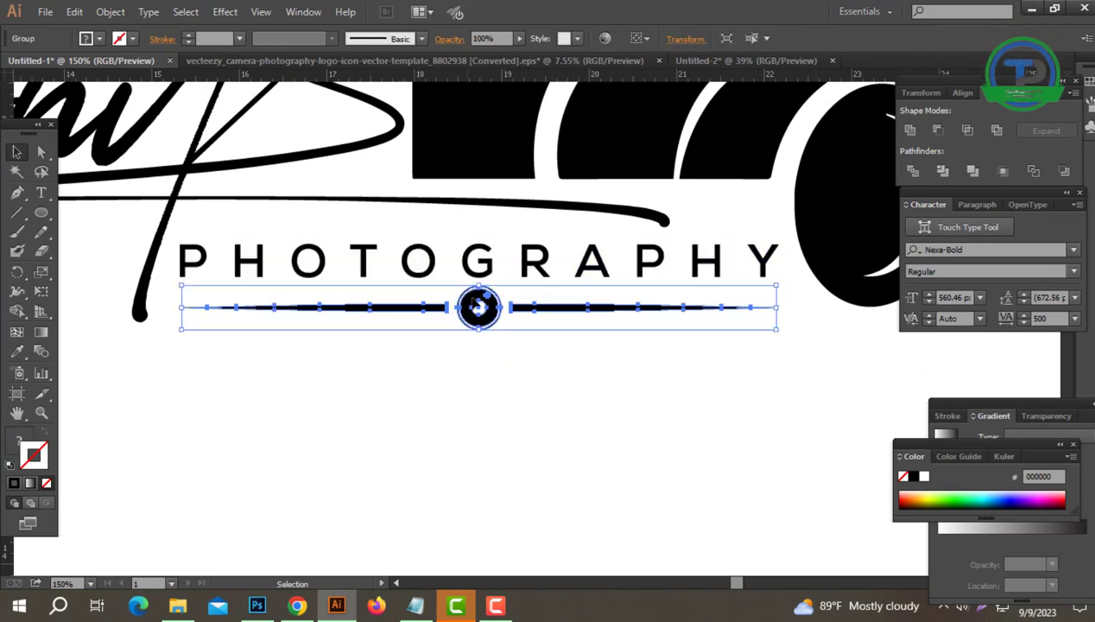
key(Down)
key(Down)
key(Down)
key(Down)
key(Down)
key(Down)
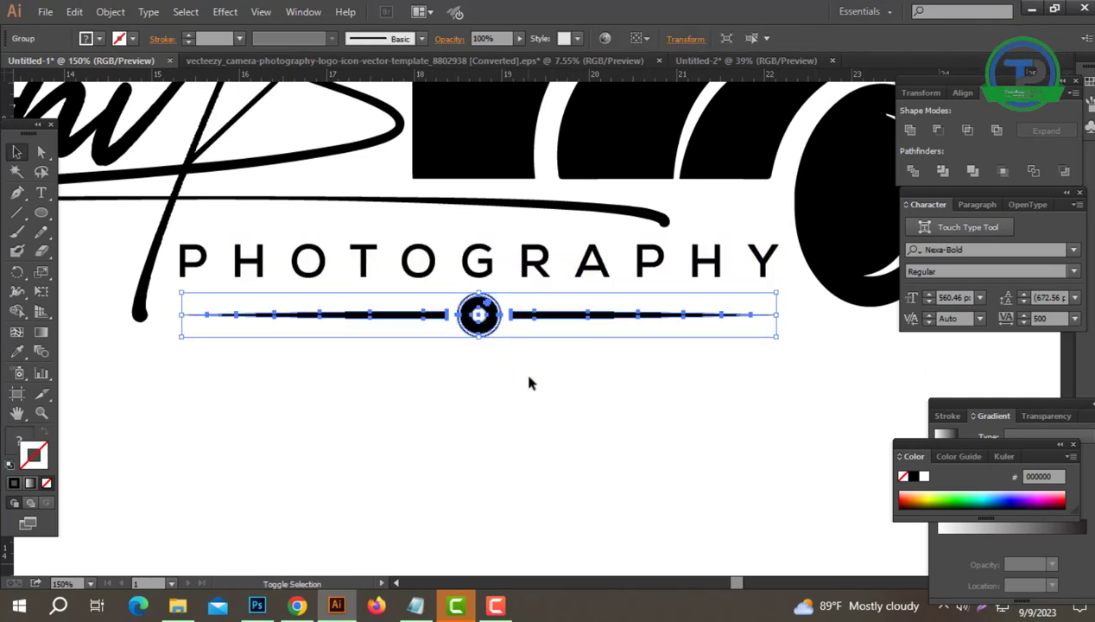
key(ctrl+shift+a)
Step: Delete the reference text below the logo and the comment screenshot above it from the artboard
ctrl+alt+click(602, 356)
ctrl+alt+click(602, 357)
ctrl+alt+click(602, 355)
drag(455, 371, 588, 428)
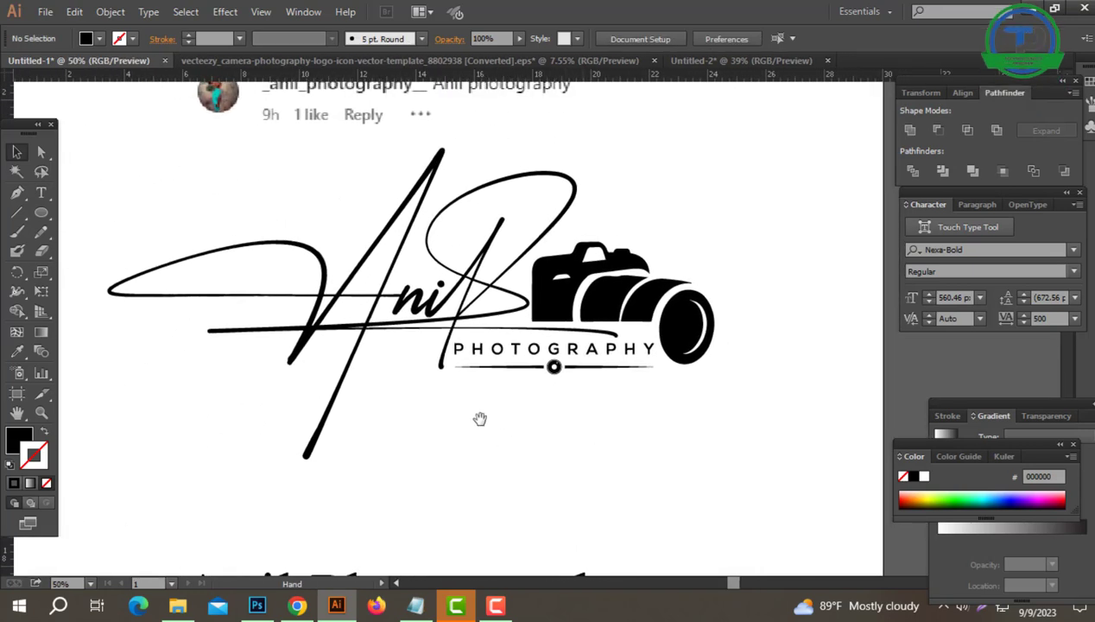
ctrl+alt+click(481, 416)
drag(489, 376, 492, 404)
click(505, 457)
key(Delete)
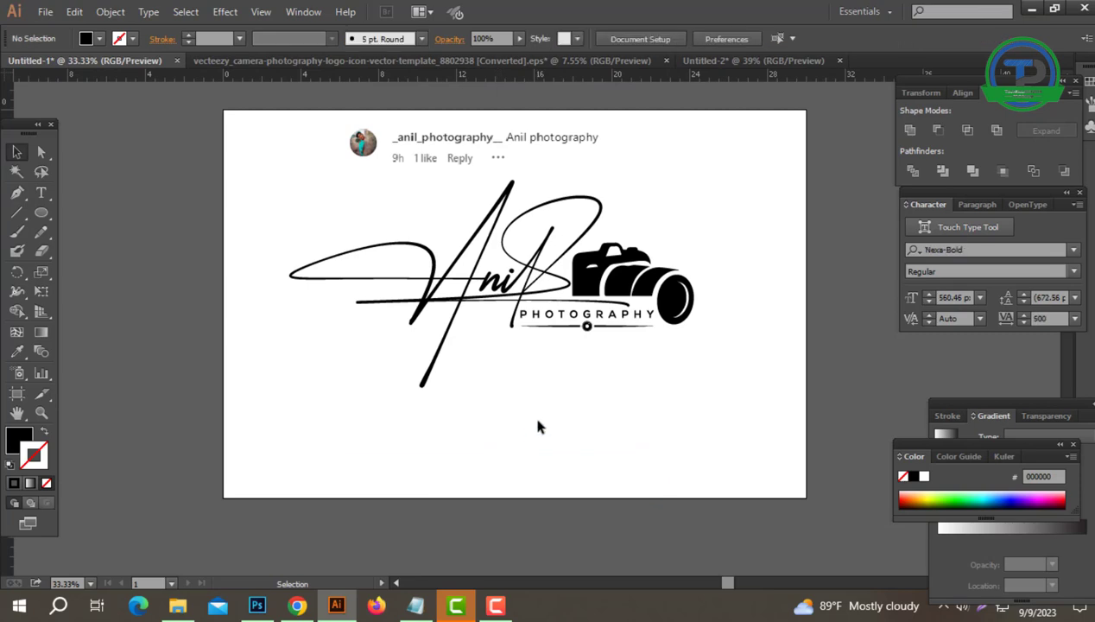
scroll(535, 423, up, 1)
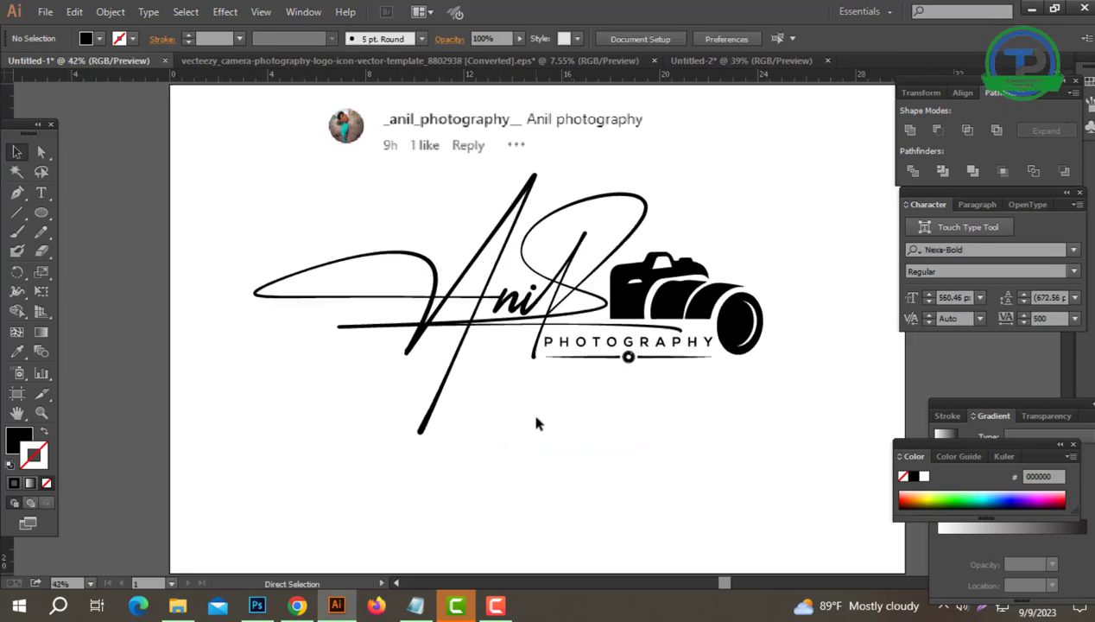
click(557, 135)
key(Delete)
Step: Select the whole logo and enlarge it proportionally to fill more of the artboard
mouse_move(811, 142)
mouse_down()
mouse_move(354, 403)
mouse_move(491, 391)
mouse_up()
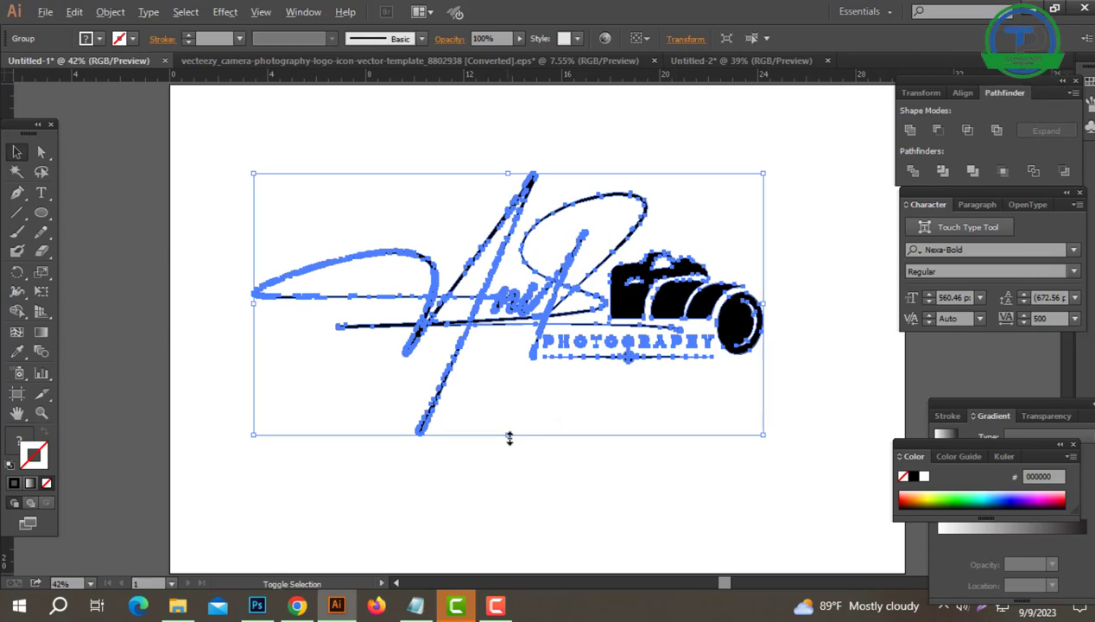
drag(765, 438, 828, 471)
drag(248, 474, 233, 477)
click(602, 409)
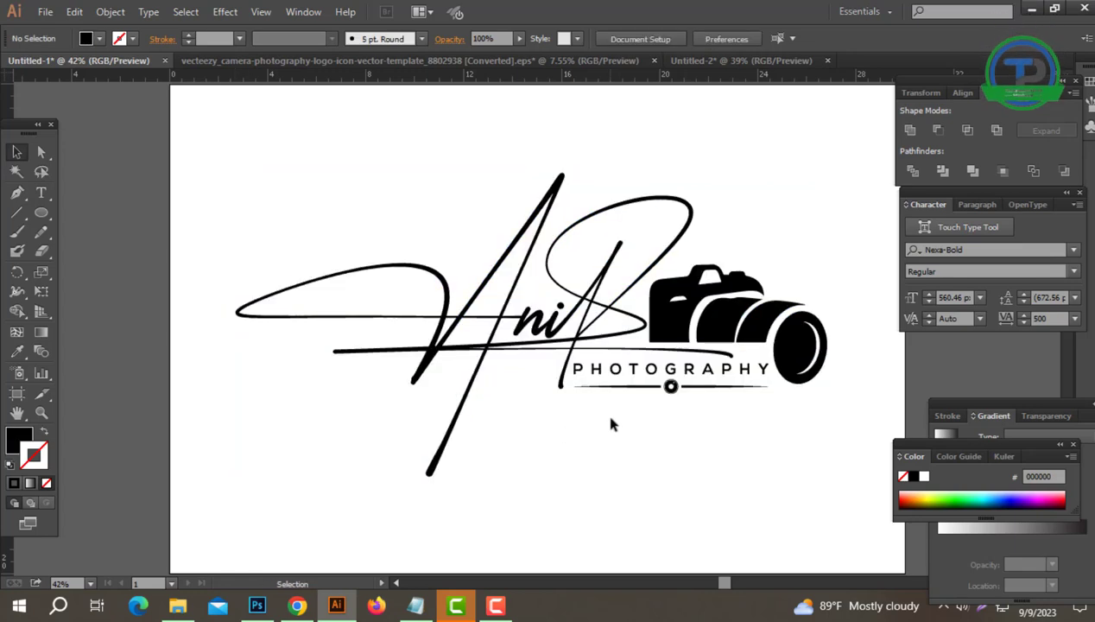